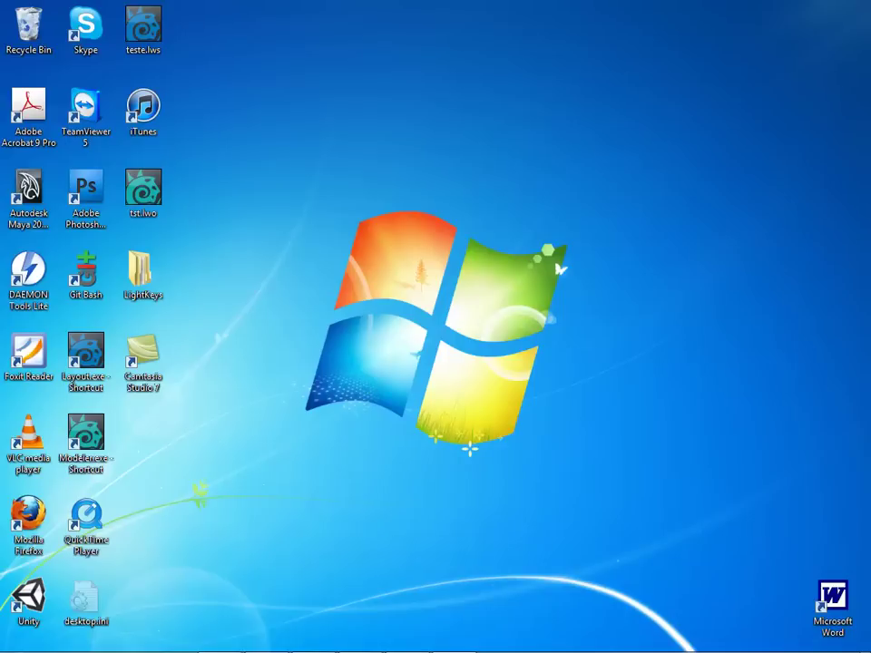
Switch to Firefox to view The MaDDoX Corner blog's home page, and minimise the browser when done.
{"action": "left_click", "coordinate": [266, 638]}
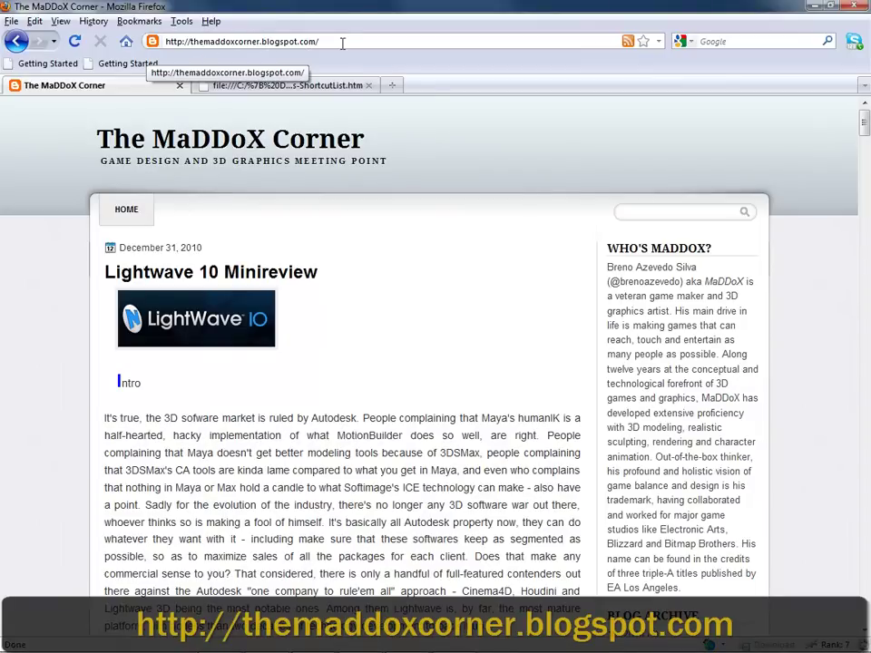
{"action": "left_click", "coordinate": [812, 7]}
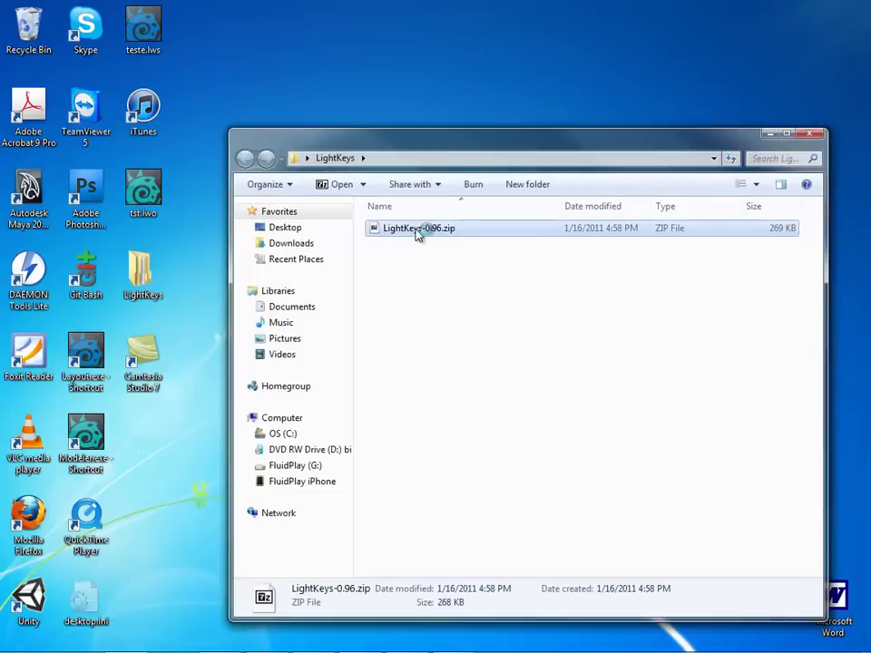
Extract all files from LightKeys-0.96.zip into the LightKeys folder and close the archive.
{"action": "double_click", "coordinate": [416, 232]}
{"action": "left_click_drag", "start_coordinate": [385, 161], "coordinate": [373, 164]}
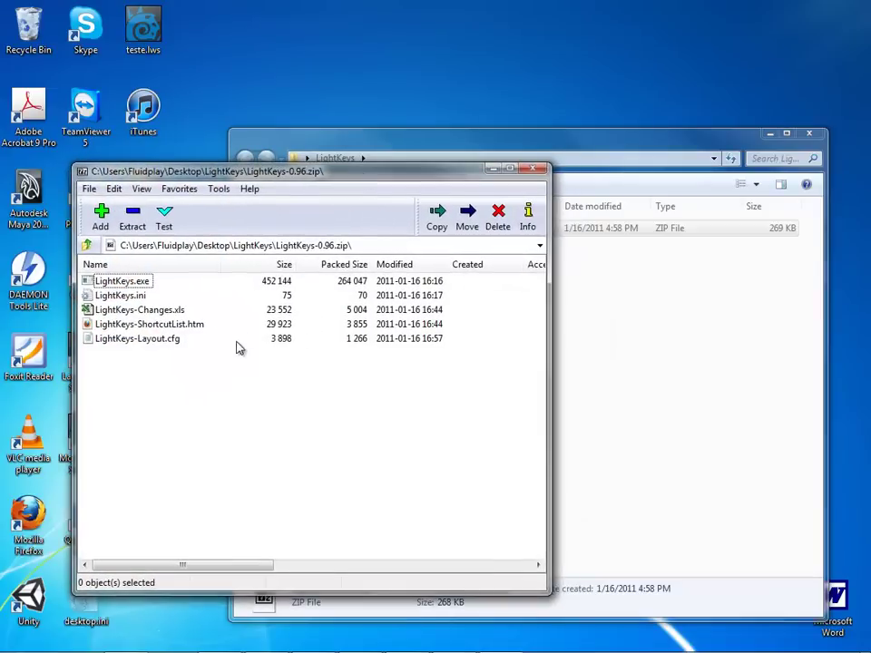
{"action": "mouse_move", "coordinate": [218, 388]}
{"action": "left_mouse_down"}
{"action": "mouse_move", "coordinate": [121, 330]}
{"action": "mouse_move", "coordinate": [107, 286]}
{"action": "mouse_move", "coordinate": [638, 342]}
{"action": "mouse_move", "coordinate": [639, 418]}
{"action": "left_mouse_up"}
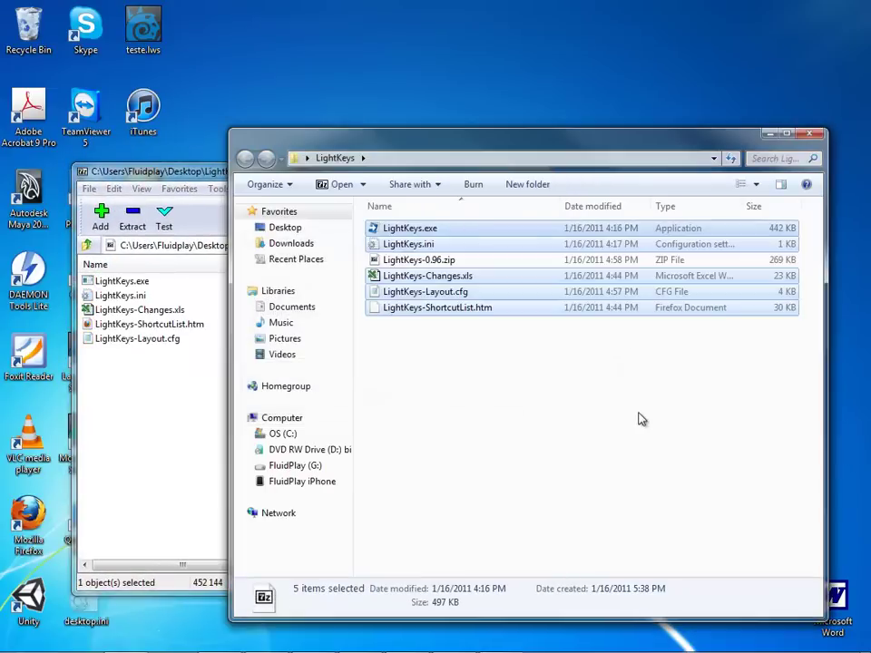
{"action": "left_click", "coordinate": [195, 192]}
{"action": "left_click", "coordinate": [533, 173]}
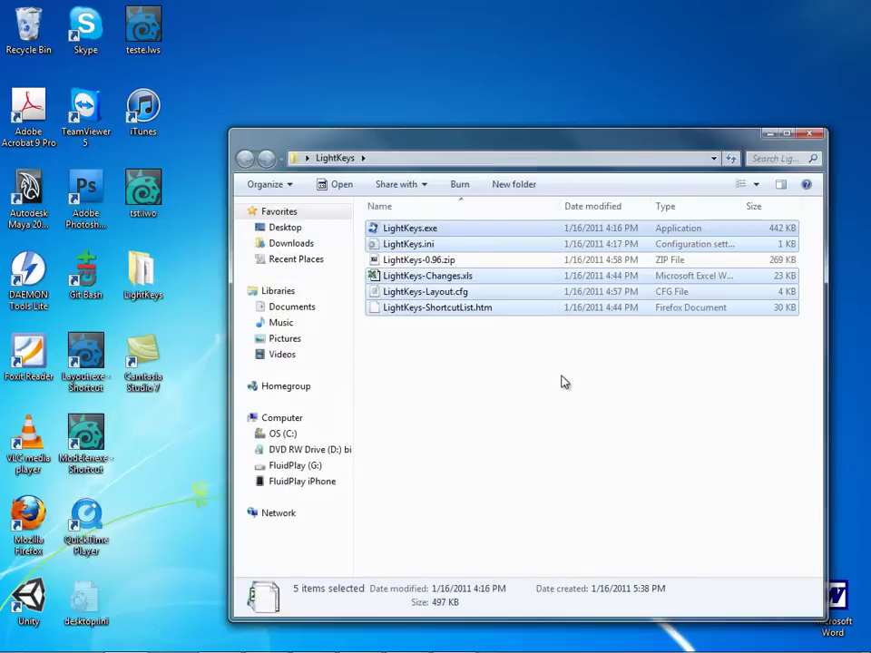
{"action": "left_click", "coordinate": [562, 382]}
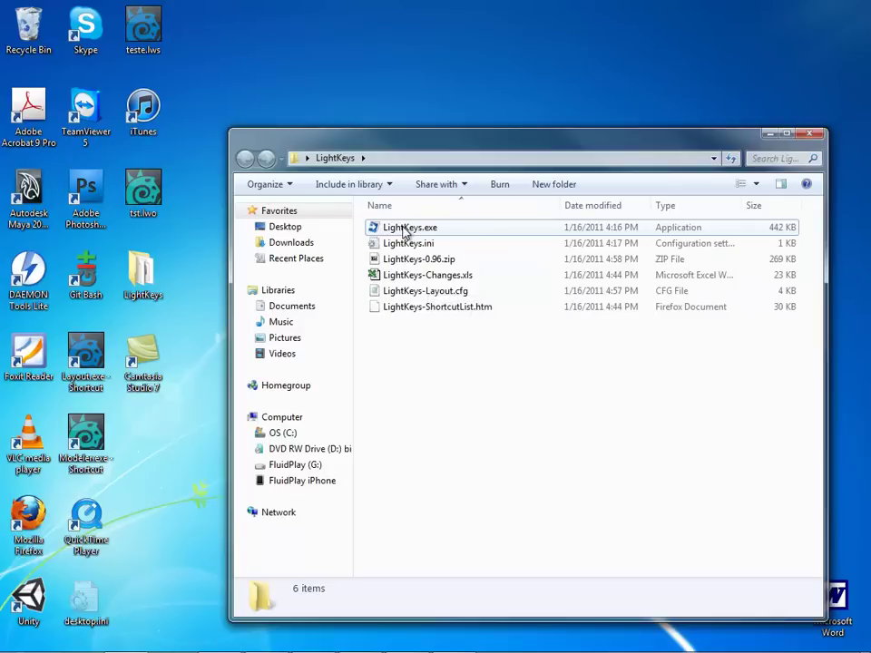
Launch LightKeys.exe from the extracted files.
{"action": "left_click", "coordinate": [405, 232]}
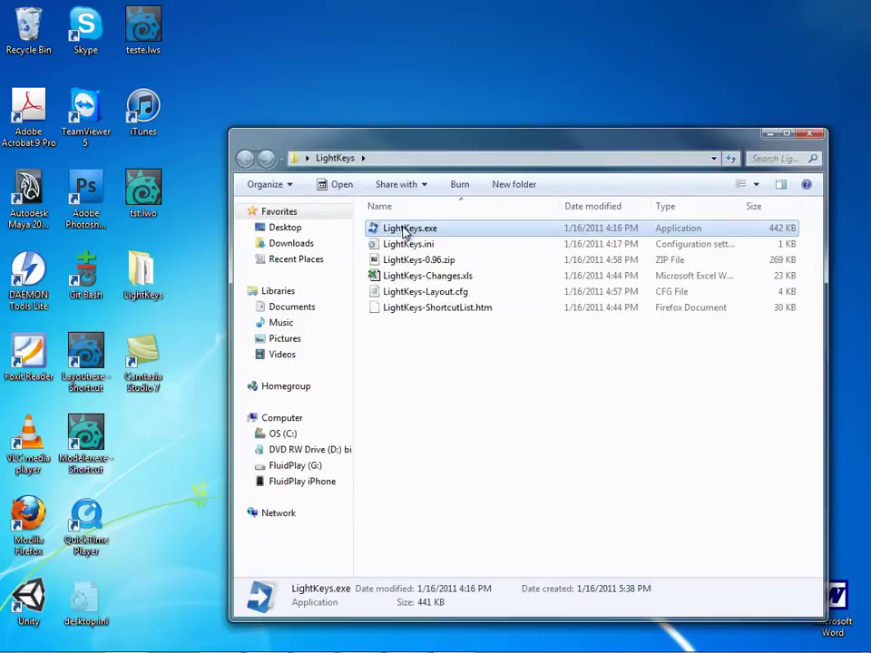
{"action": "mouse_move", "coordinate": [617, 650]}
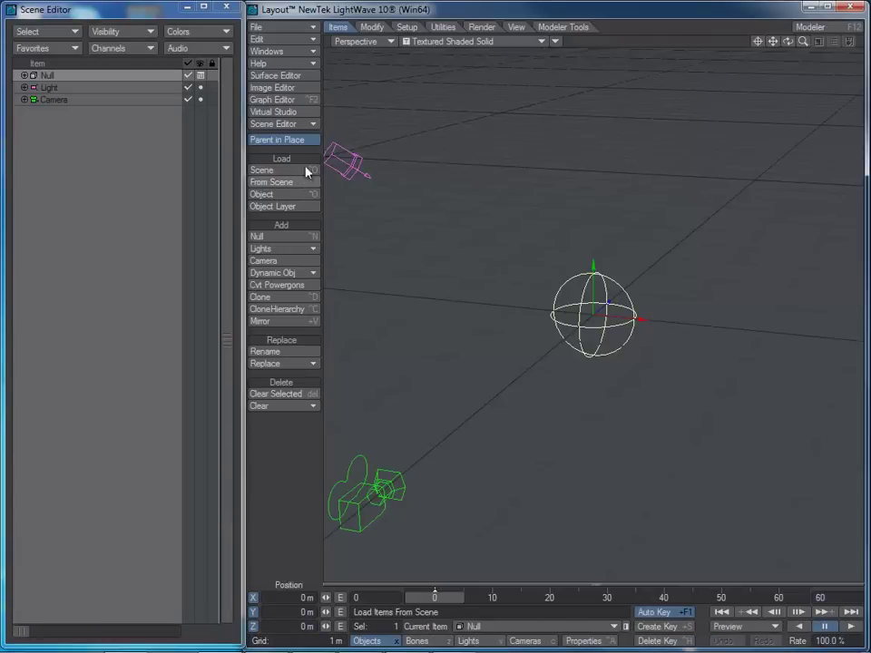
Load the keyboard shortcuts from LightKeys-Layout.cfg into LightWave Layout's key configuration and finish the dialog.
{"action": "left_click", "coordinate": [283, 39]}
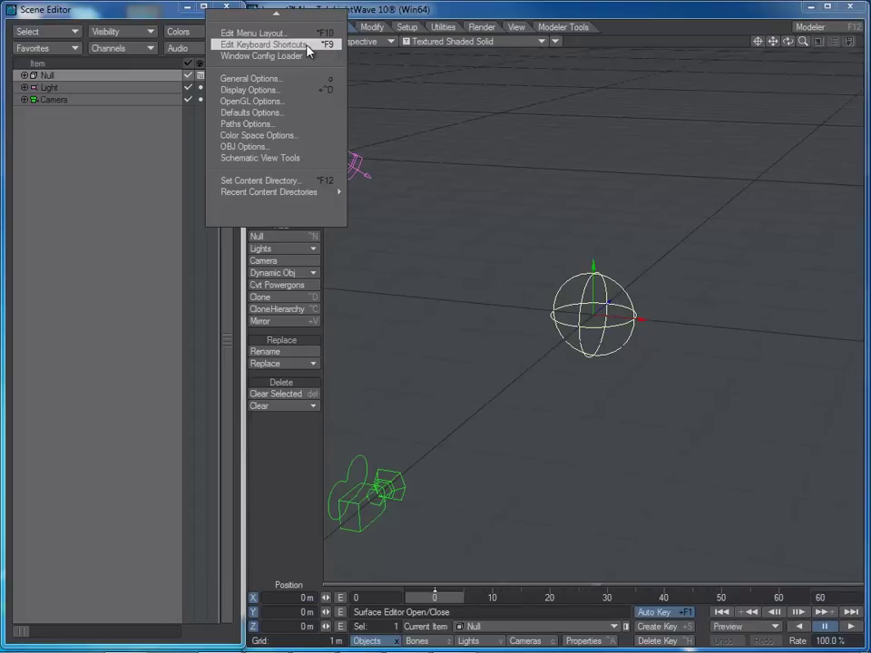
{"action": "left_click", "coordinate": [306, 51]}
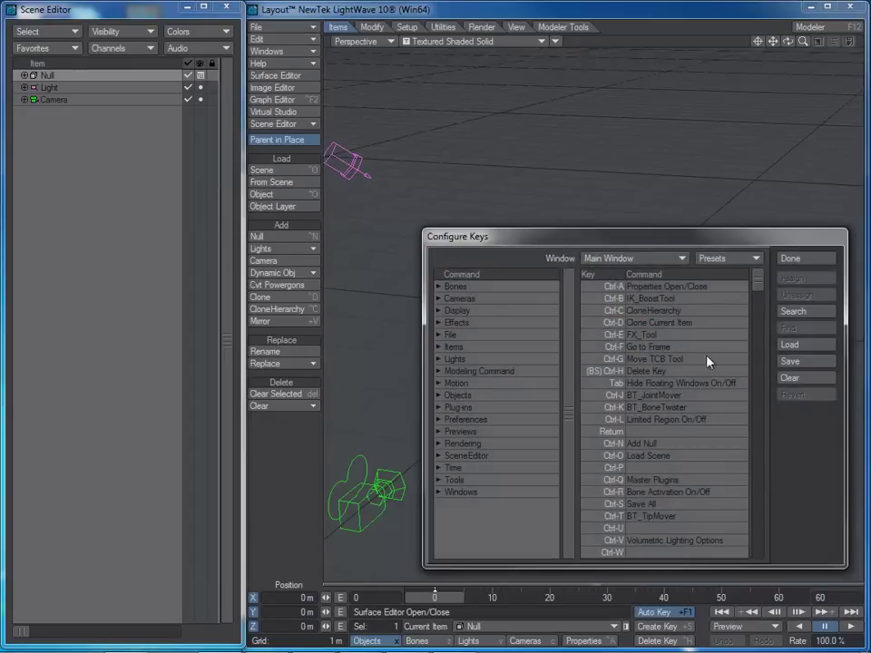
{"action": "left_click", "coordinate": [807, 344]}
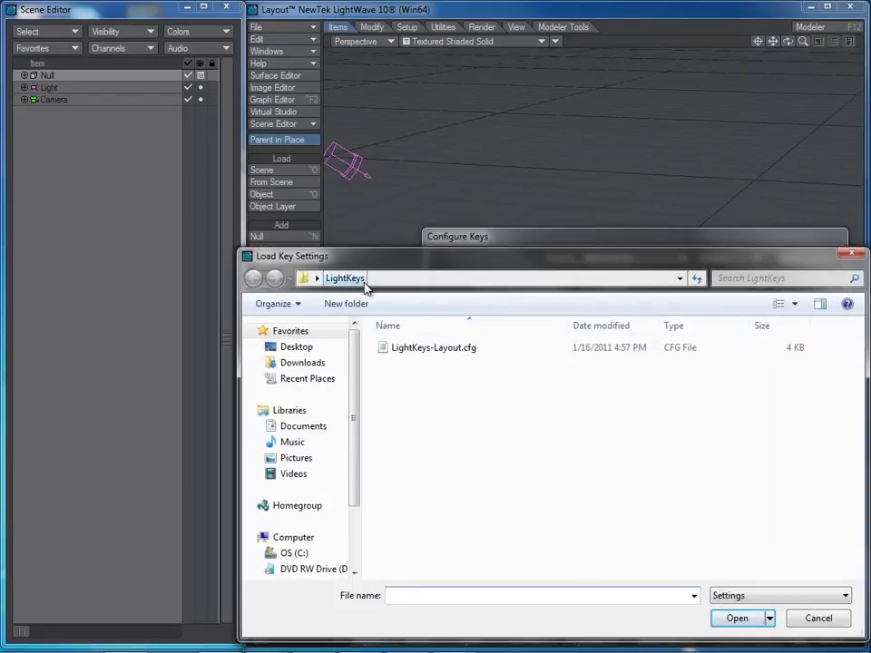
{"action": "left_click", "coordinate": [412, 355]}
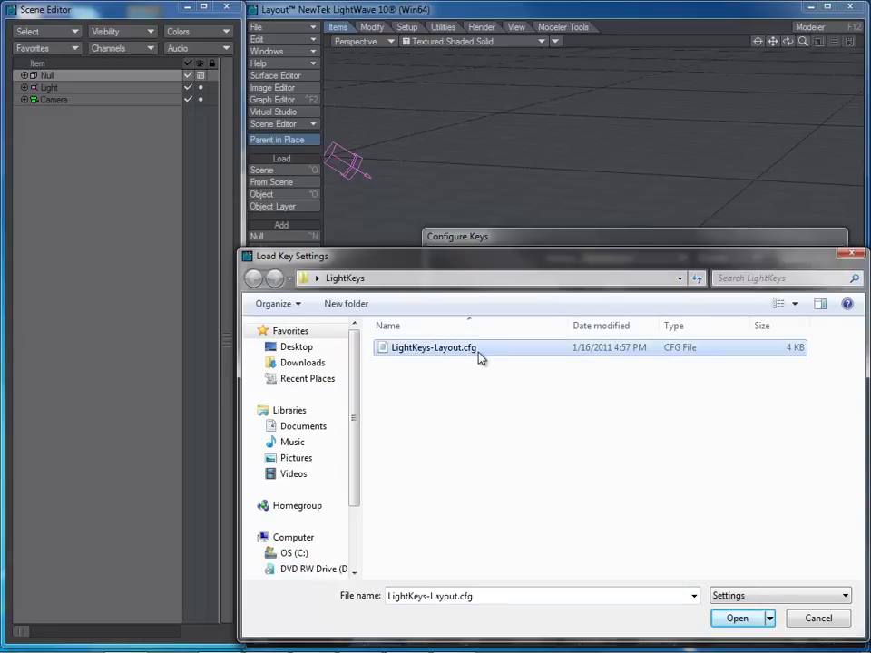
{"action": "left_click", "coordinate": [744, 619]}
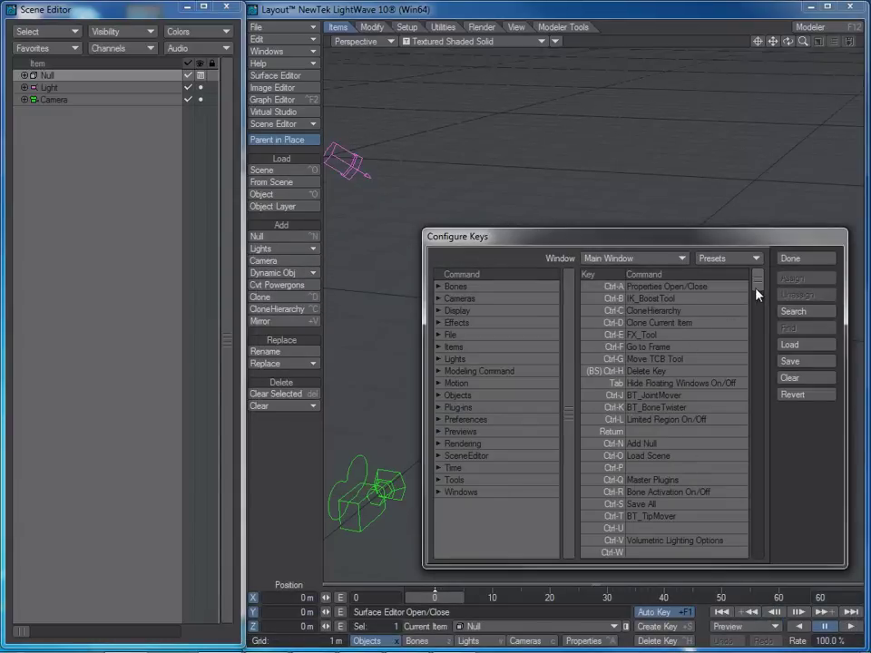
{"action": "mouse_move", "coordinate": [760, 291]}
{"action": "left_mouse_down"}
{"action": "mouse_move", "coordinate": [760, 496]}
{"action": "mouse_move", "coordinate": [759, 276]}
{"action": "left_mouse_up"}
{"action": "left_click", "coordinate": [818, 258]}
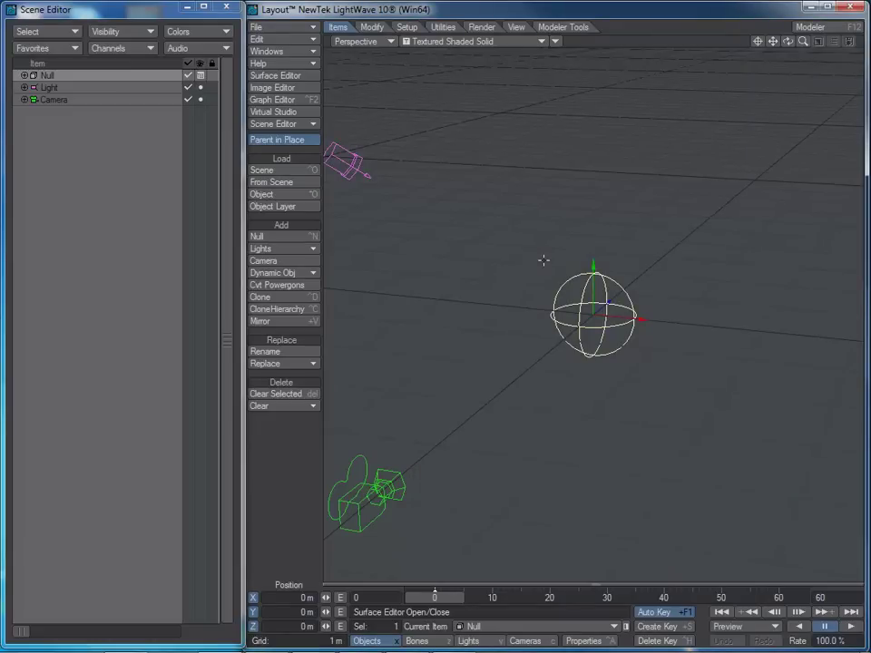
Try out the Maya-style camera controls by orbiting, panning and zooming the perspective view around the null, including the Shift-modified variants.
{"action": "left_click_drag", "start_coordinate": [544, 260], "coordinate": [550, 259], "text": "alt"}
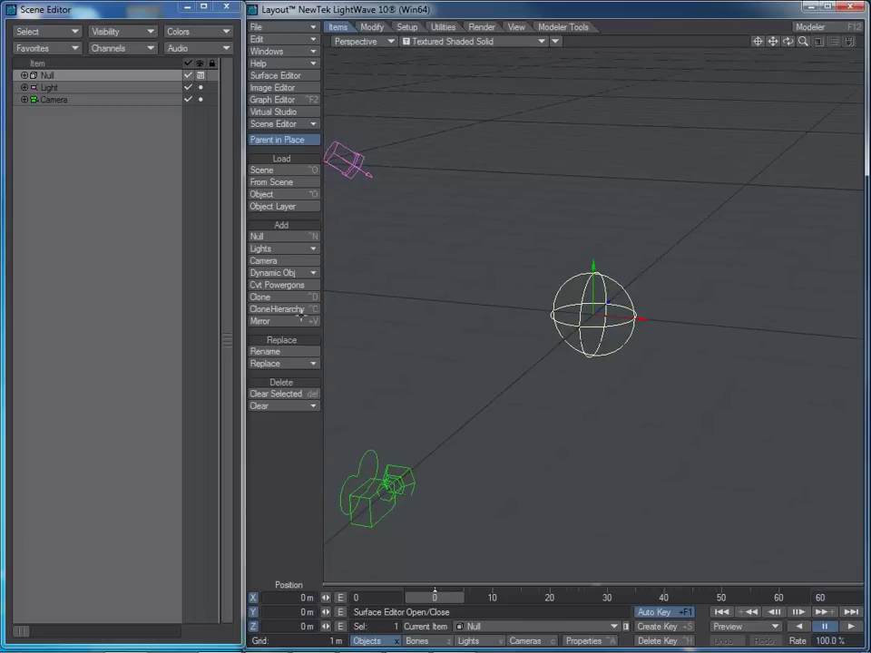
{"action": "mouse_move", "coordinate": [550, 263]}
{"action": "middle_mouse_down", "text": "alt"}
{"action": "mouse_move", "coordinate": [455, 263]}
{"action": "mouse_move", "coordinate": [655, 263]}
{"action": "mouse_move", "coordinate": [552, 264]}
{"action": "middle_mouse_up", "text": "alt"}
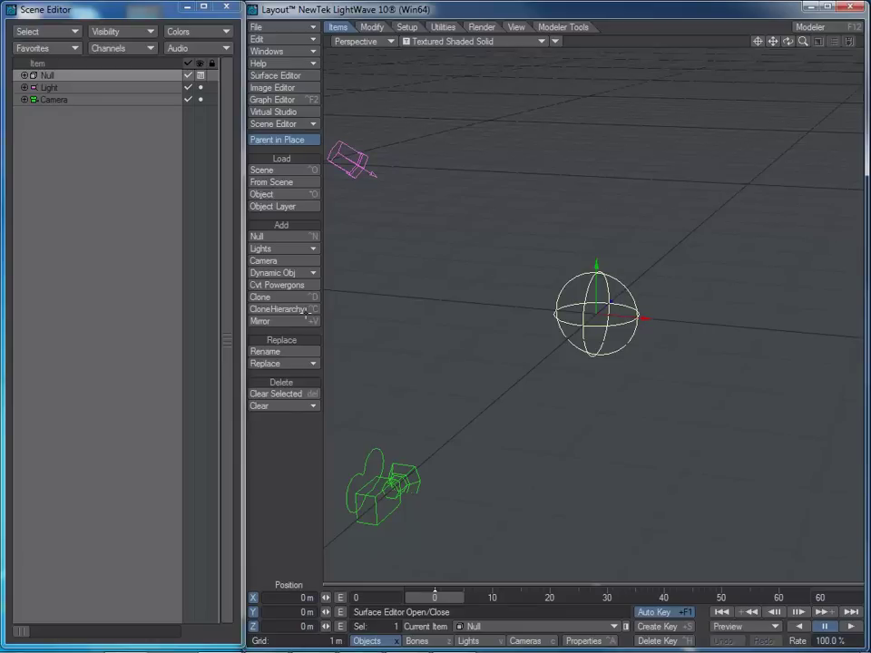
{"action": "mouse_move", "coordinate": [544, 317]}
{"action": "right_mouse_down", "text": "alt"}
{"action": "mouse_move", "coordinate": [676, 318]}
{"action": "mouse_move", "coordinate": [558, 318]}
{"action": "right_mouse_up", "text": "alt"}
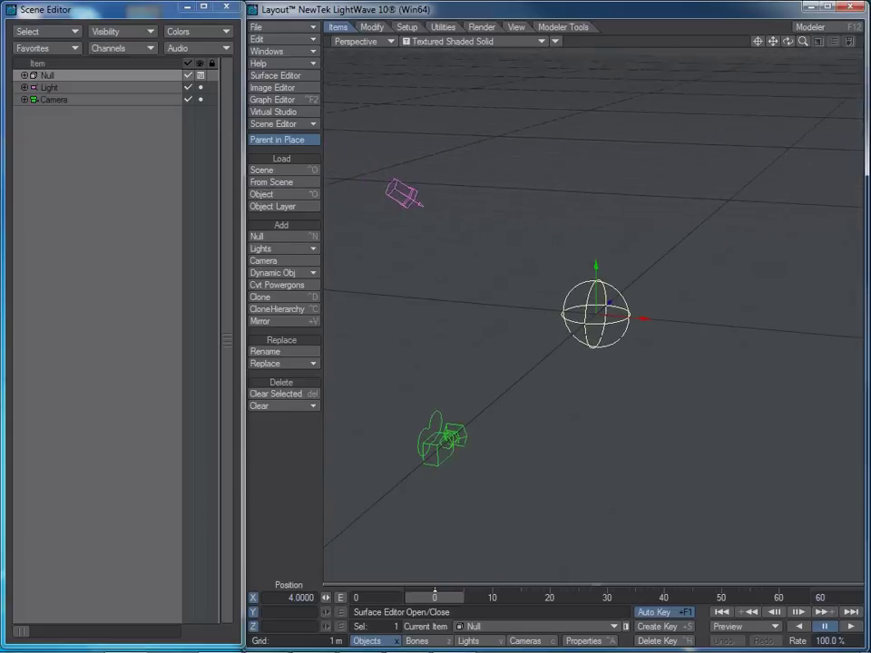
{"action": "mouse_move", "coordinate": [272, 367]}
{"action": "right_mouse_down", "text": "alt"}
{"action": "mouse_move", "coordinate": [272, 399]}
{"action": "mouse_move", "coordinate": [272, 363]}
{"action": "right_mouse_up", "text": "alt"}
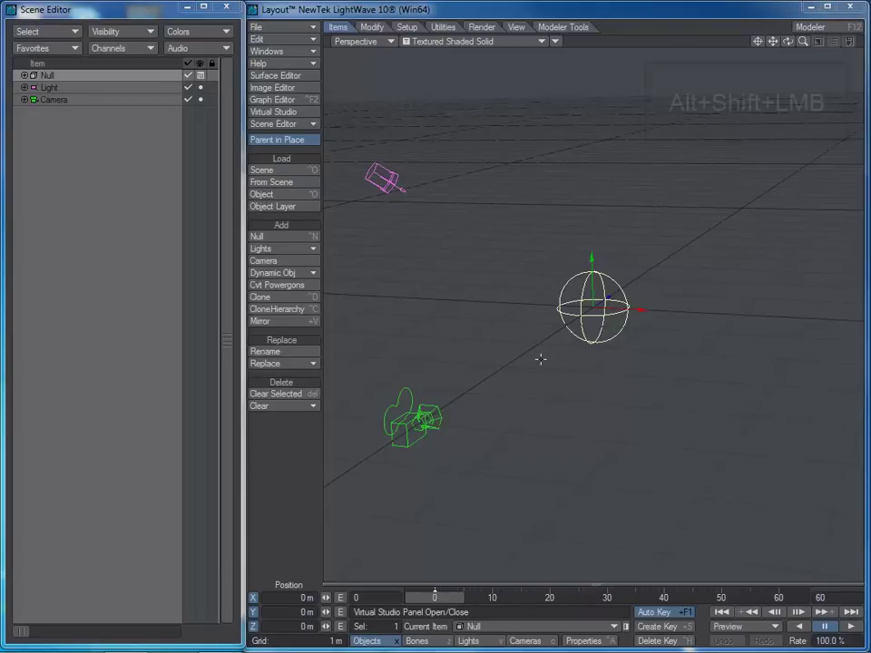
{"action": "left_click_drag", "start_coordinate": [541, 358], "coordinate": [537, 359], "text": "alt+shift"}
{"action": "mouse_move", "coordinate": [541, 359]}
{"action": "right_mouse_down", "text": "alt"}
{"action": "mouse_move", "coordinate": [575, 358]}
{"action": "mouse_move", "coordinate": [491, 358]}
{"action": "mouse_move", "coordinate": [583, 358]}
{"action": "mouse_move", "coordinate": [513, 358]}
{"action": "mouse_move", "coordinate": [551, 358]}
{"action": "right_mouse_up", "text": "alt"}
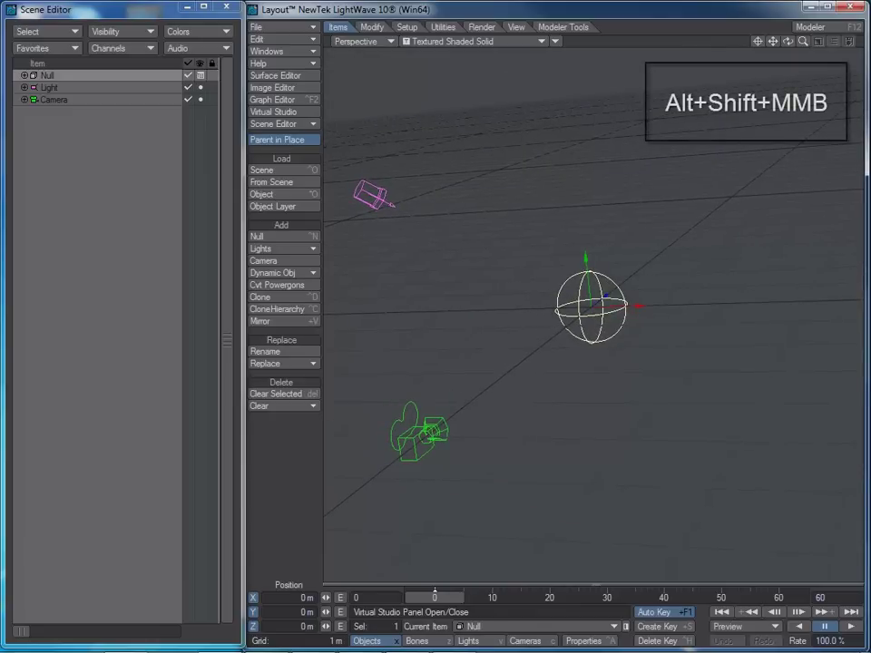
{"action": "middle_click_drag", "start_coordinate": [580, 340], "coordinate": [716, 366], "text": "alt+shift"}
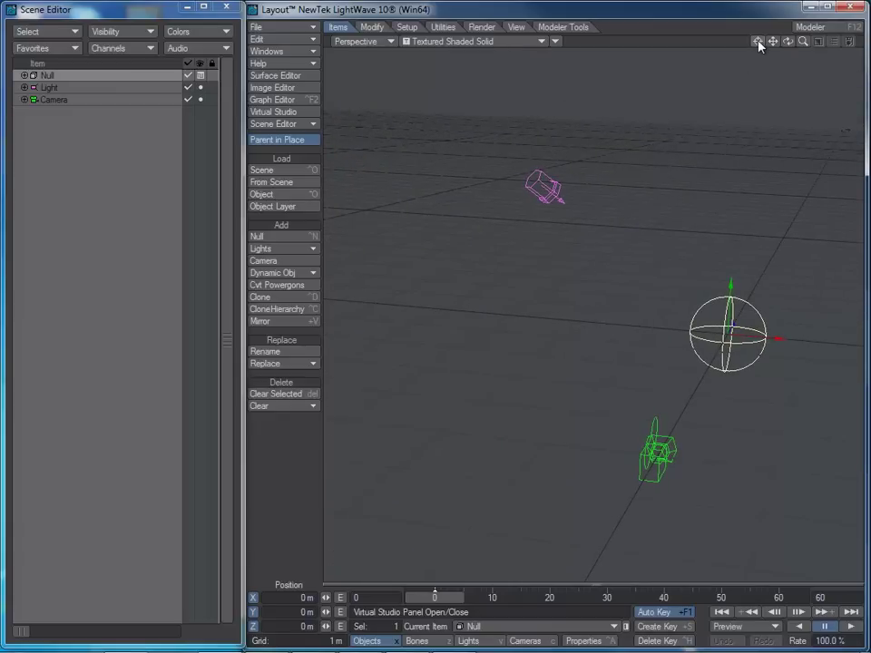
Compare the viewport's native centring control with Maya-style orbiting, and focus the view on the selected null.
{"action": "left_click_drag", "start_coordinate": [758, 41], "coordinate": [758, 42]}
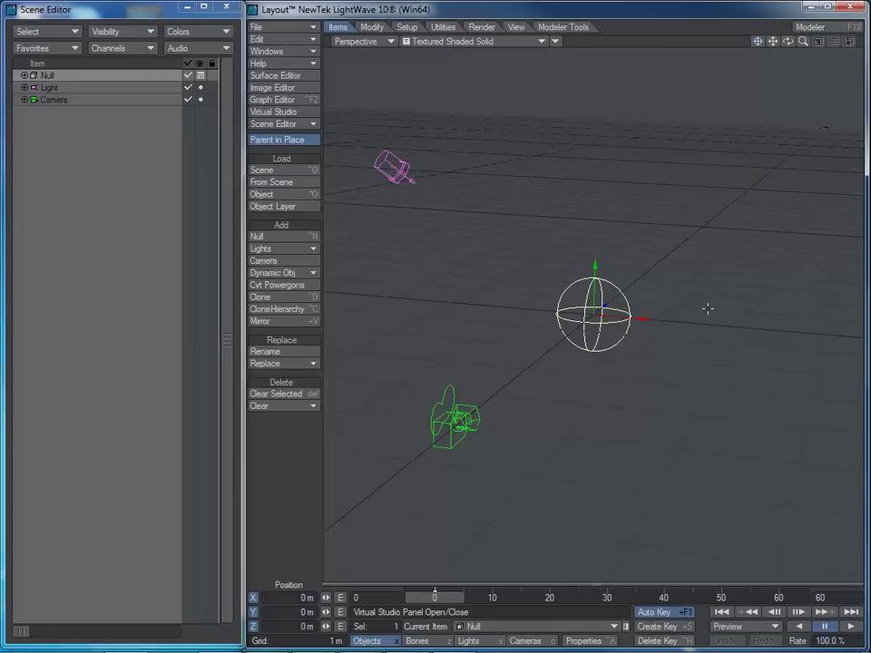
{"action": "mouse_move", "coordinate": [708, 308]}
{"action": "right_mouse_down", "text": "alt+shift"}
{"action": "mouse_move", "coordinate": [707, 274]}
{"action": "mouse_move", "coordinate": [707, 316]}
{"action": "right_mouse_up", "text": "alt+shift"}
{"action": "left_click_drag", "start_coordinate": [708, 315], "coordinate": [689, 313], "text": "alt"}
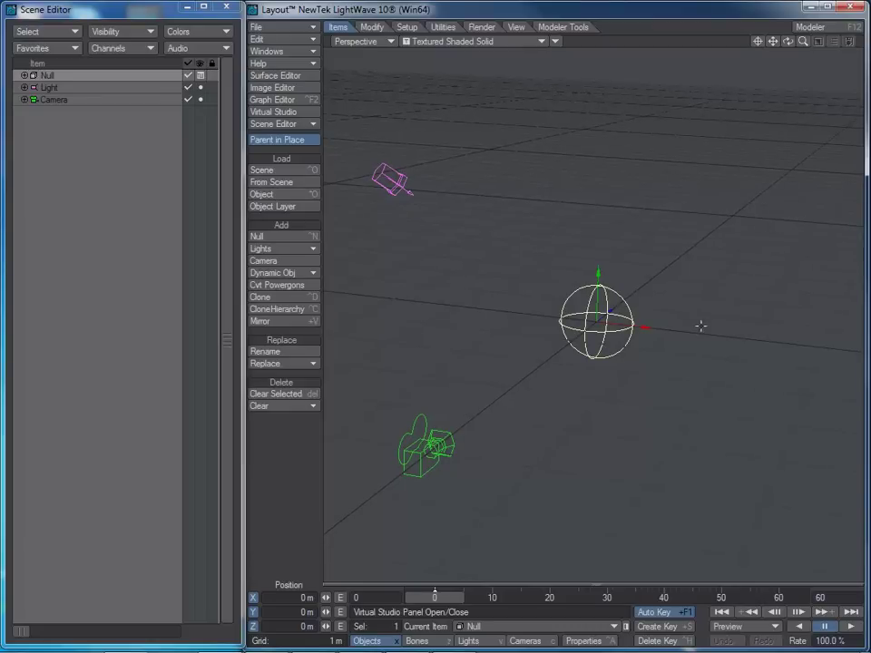
{"action": "left_click_drag", "start_coordinate": [701, 325], "coordinate": [740, 330], "text": "alt"}
{"action": "key", "text": "f"}
{"action": "key", "text": "f"}
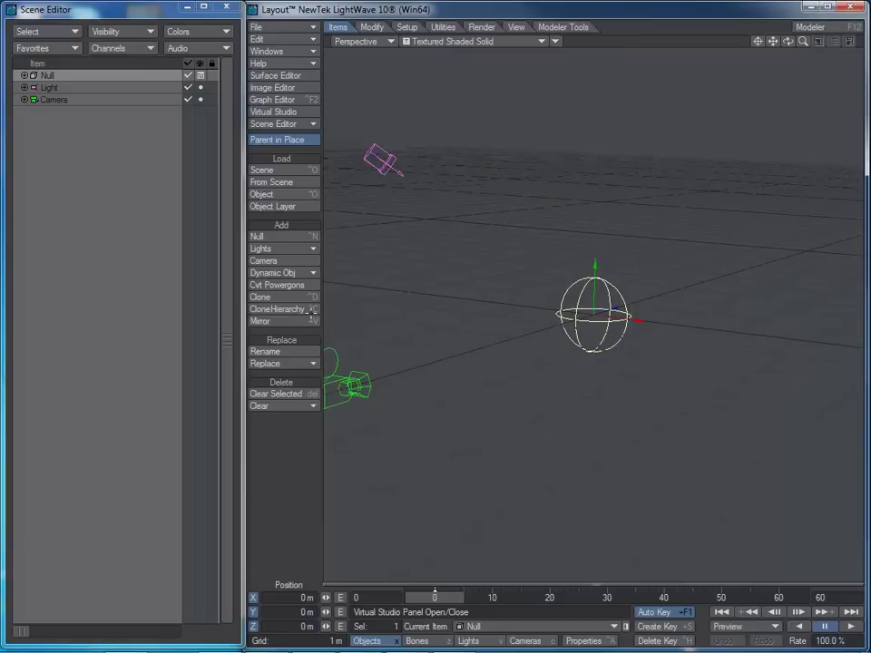
{"action": "left_click_drag", "start_coordinate": [600, 383], "coordinate": [627, 383], "text": "alt"}
{"action": "left_click_drag", "start_coordinate": [626, 384], "coordinate": [627, 413], "text": "alt"}
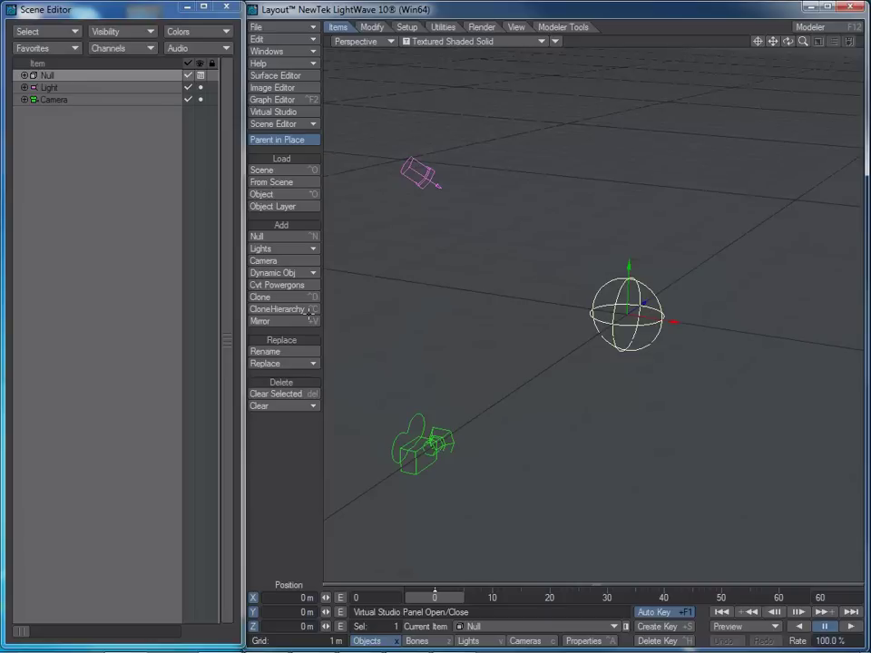
Turn off Maya Camera Controls in the LightKeys options and navigate the perspective view with LightWave's native viewport controls.
{"action": "right_click", "coordinate": [723, 638]}
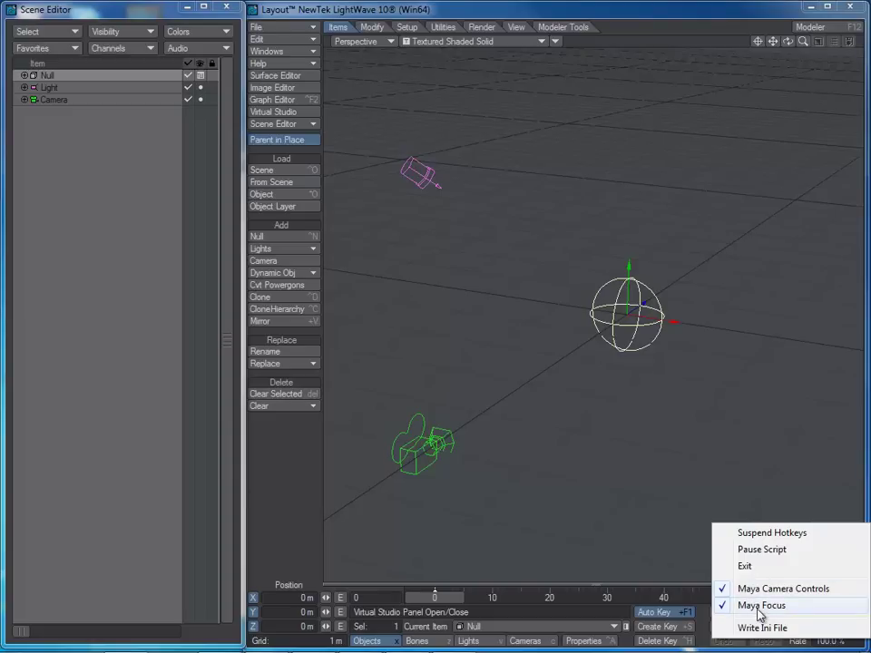
{"action": "mouse_move", "coordinate": [753, 648]}
{"action": "left_click", "coordinate": [762, 589]}
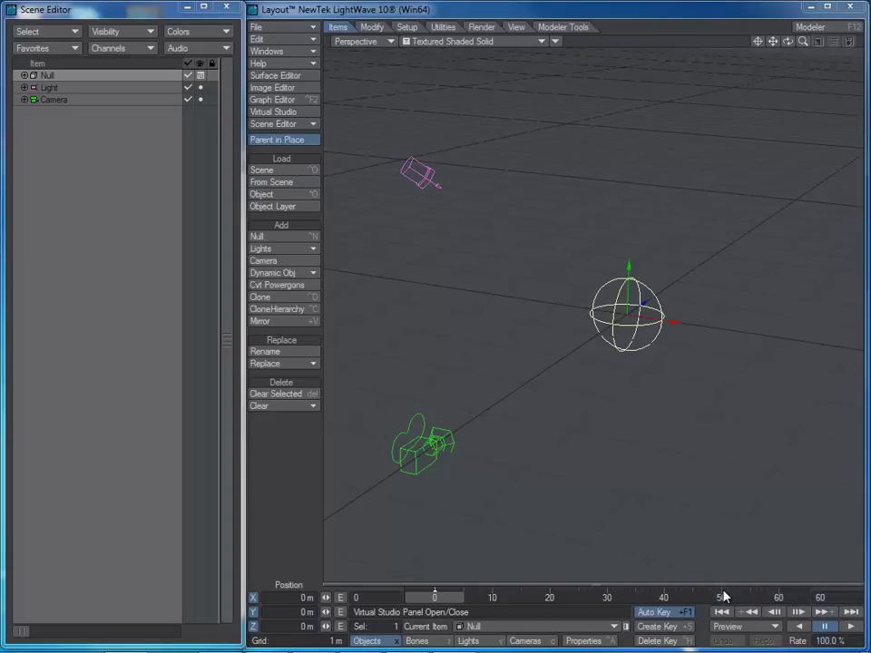
{"action": "right_click", "coordinate": [725, 645]}
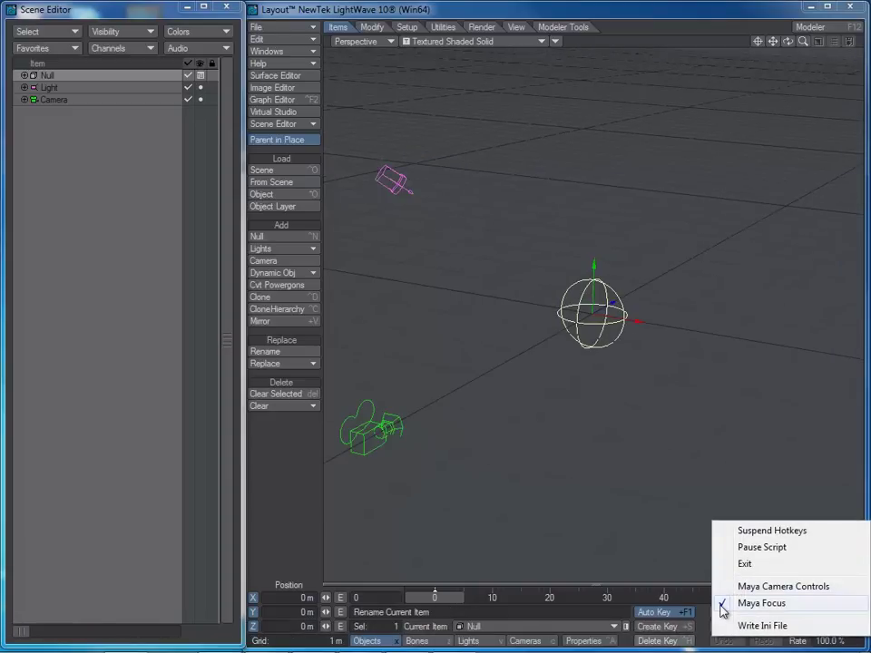
{"action": "left_click", "coordinate": [723, 606]}
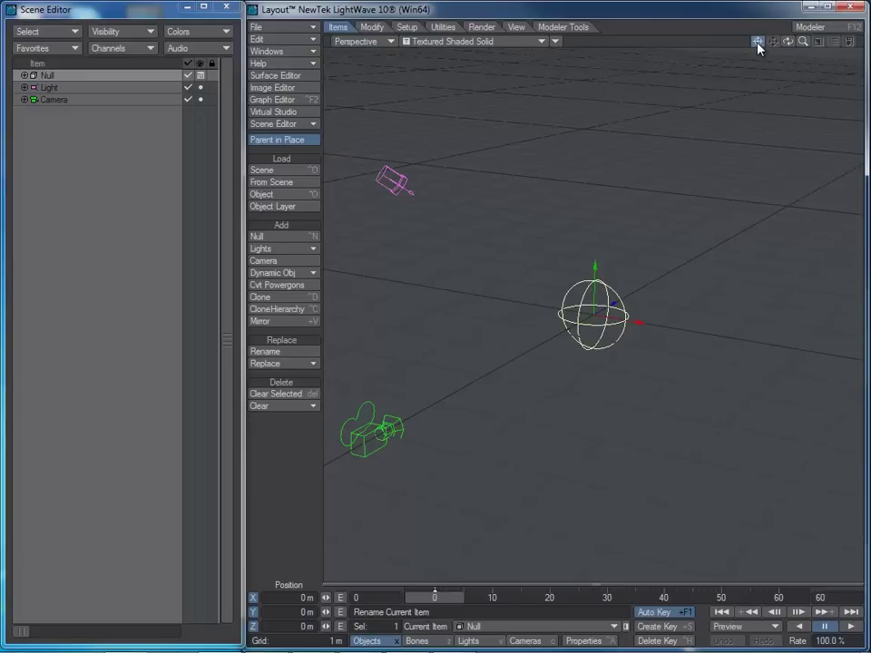
{"action": "left_click_drag", "start_coordinate": [757, 47], "coordinate": [736, 53]}
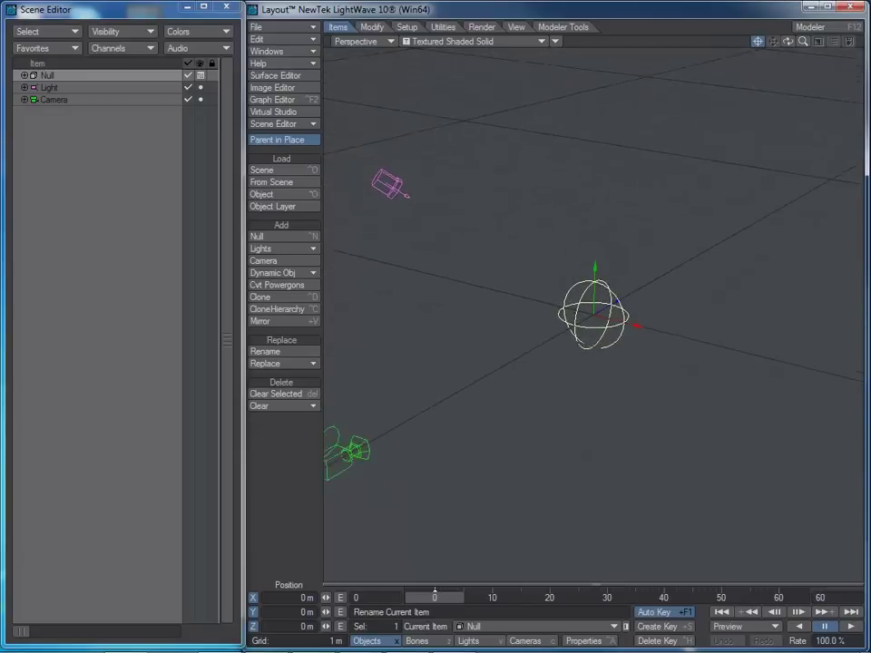
{"action": "left_click_drag", "start_coordinate": [788, 42], "coordinate": [802, 38]}
Write the LightKeys settings to its ini file and return to LightWave Layout.
{"action": "right_click", "coordinate": [741, 638]}
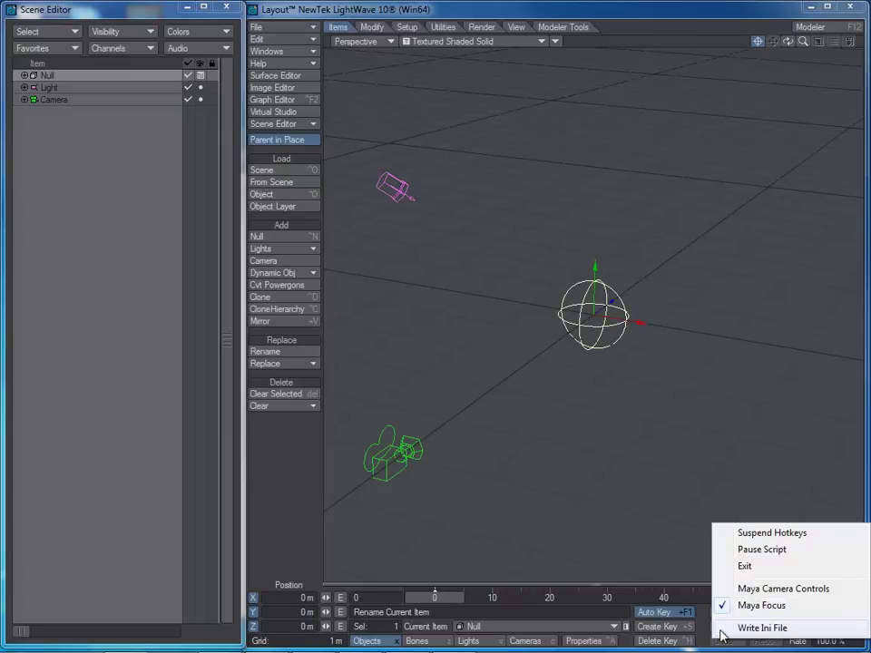
{"action": "left_click", "coordinate": [724, 628]}
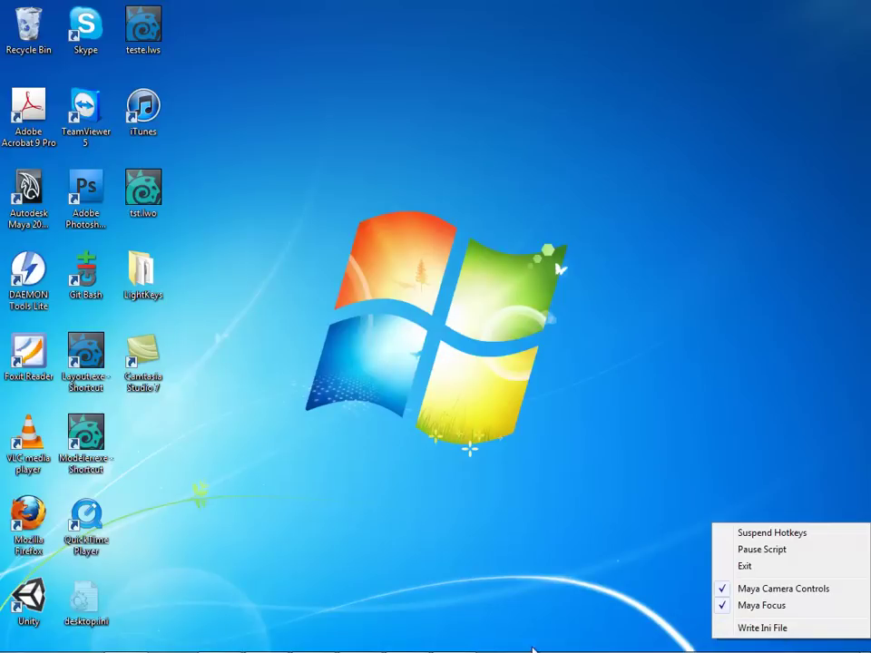
{"action": "mouse_move", "coordinate": [532, 650]}
{"action": "left_click", "coordinate": [219, 638]}
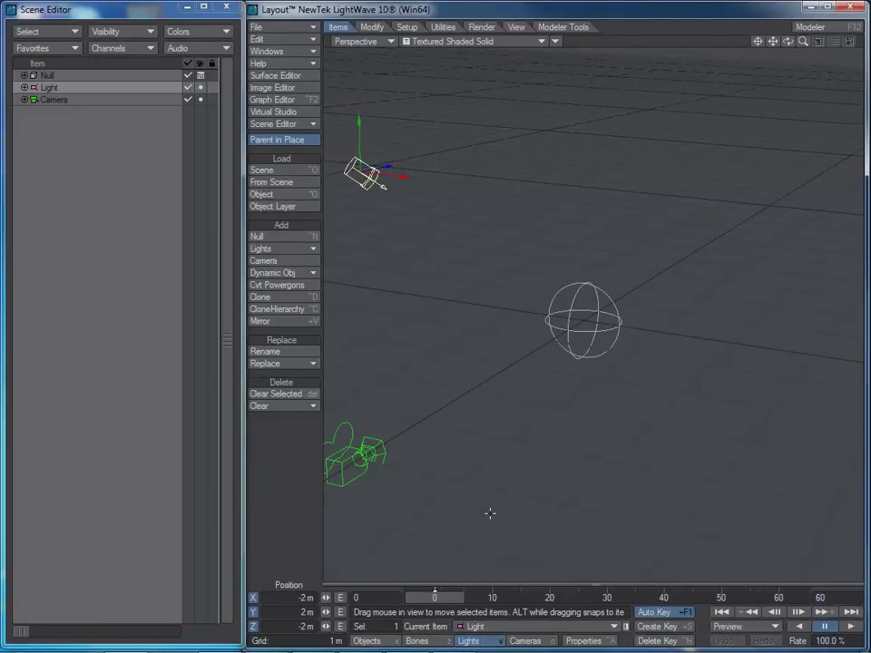
Orbit the perspective view and switch the selection mode from lights to objects, making the null the current item.
{"action": "key", "text": "Control_R"}
{"action": "key", "text": "alt"}
{"action": "left_click_drag", "start_coordinate": [542, 432], "coordinate": [550, 401], "text": "alt"}
{"action": "left_click_drag", "start_coordinate": [548, 348], "coordinate": [519, 339], "text": "alt"}
{"action": "left_click_drag", "start_coordinate": [594, 394], "coordinate": [549, 401], "text": "alt"}
{"action": "key", "text": "x"}
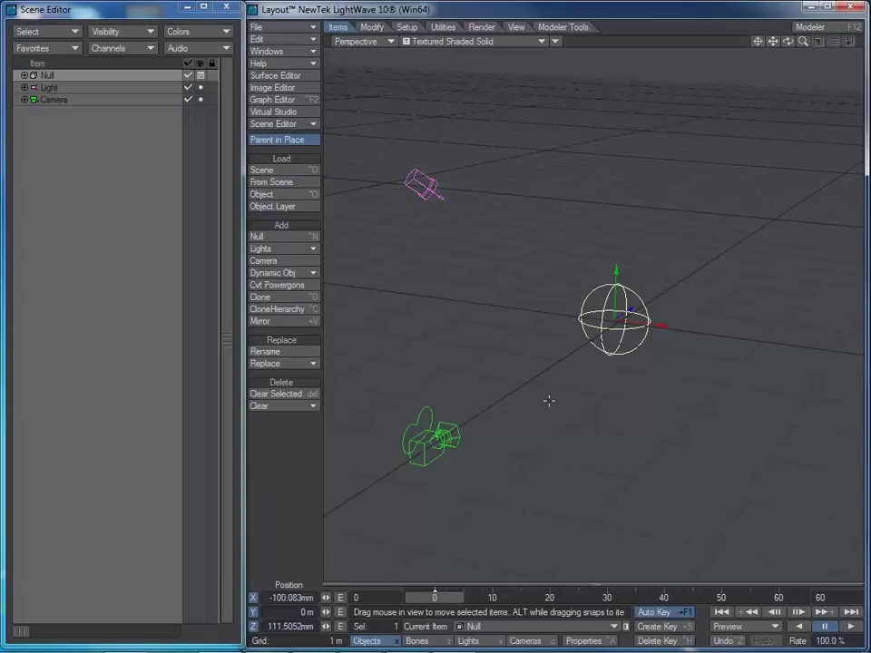
{"action": "key", "text": "Escape"}
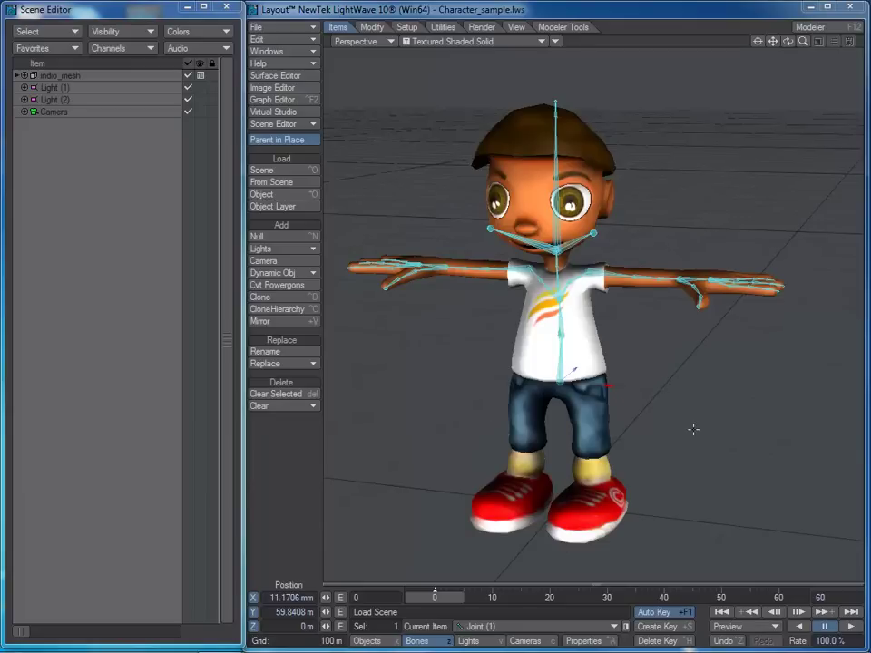
Orbit the perspective view around the rigged character in Character_sample.lws to examine it from a higher angle.
{"action": "left_click_drag", "start_coordinate": [692, 429], "coordinate": [690, 400], "text": "alt"}
{"action": "mouse_move", "coordinate": [596, 390]}
{"action": "left_mouse_down", "text": "alt"}
{"action": "mouse_move", "coordinate": [573, 410]}
{"action": "mouse_move", "coordinate": [592, 409]}
{"action": "left_mouse_up", "text": "alt"}
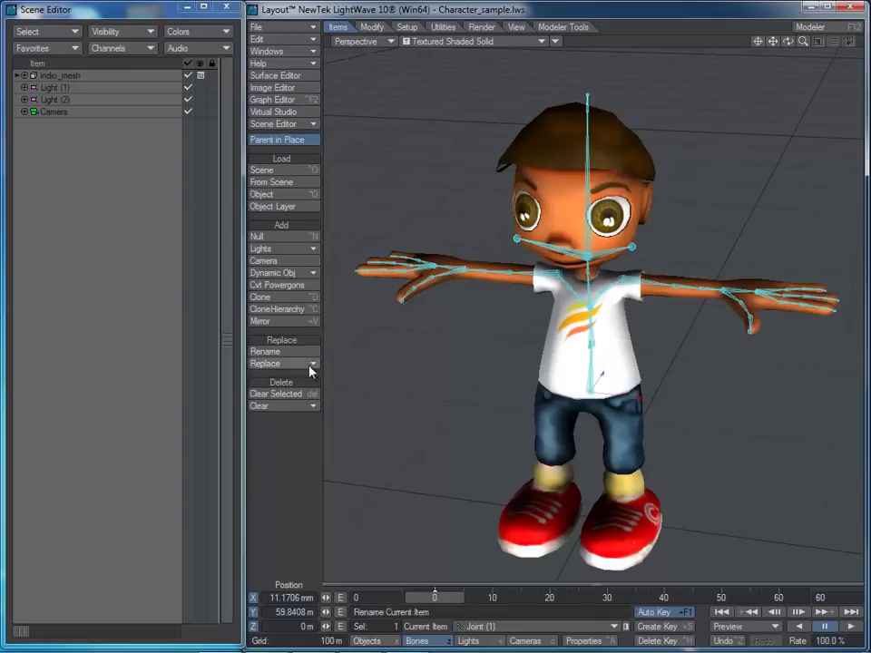
Switch to Firefox and examine the LightKeys shortcut list in LightKeys-ShortcutList.htm from its end back up.
{"action": "mouse_move", "coordinate": [357, 651]}
{"action": "left_click", "coordinate": [283, 640]}
{"action": "left_click", "coordinate": [286, 640]}
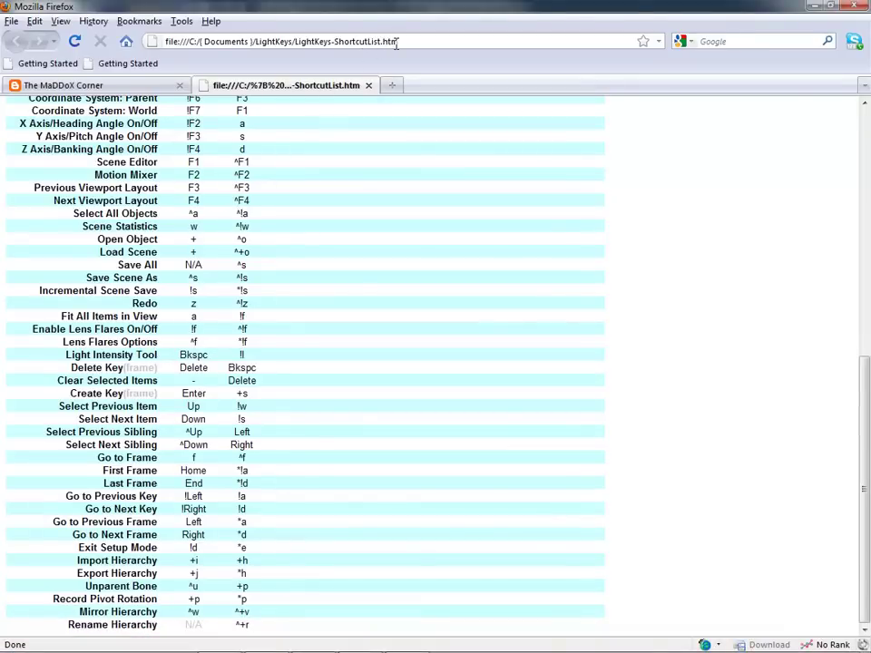
{"action": "scroll", "coordinate": [361, 329], "scroll_direction": "up", "scroll_amount": 10}
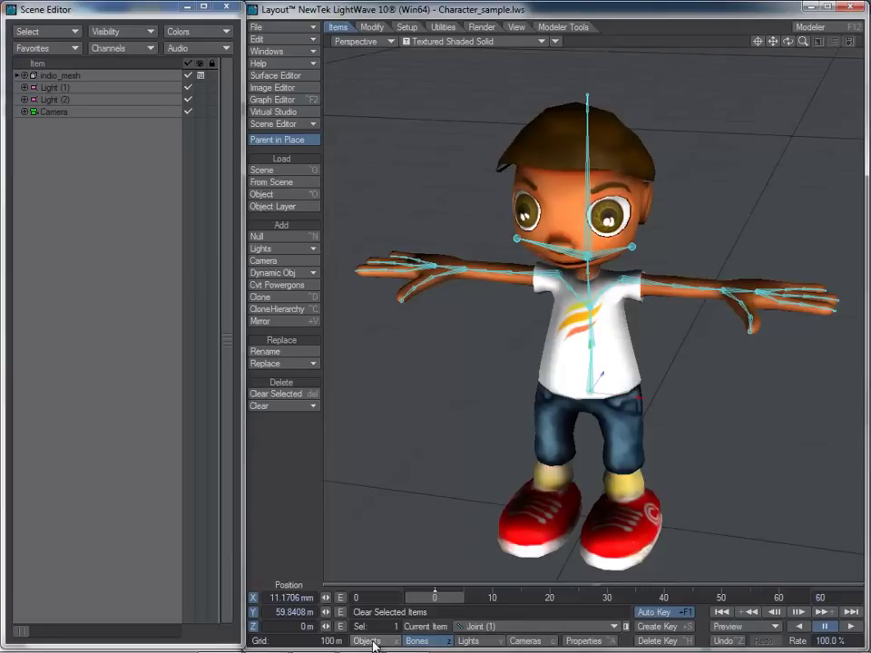
Cycle the item selection mode through objects, bones, lights and cameras, finishing with Camera as the current item.
{"action": "key", "text": "x"}
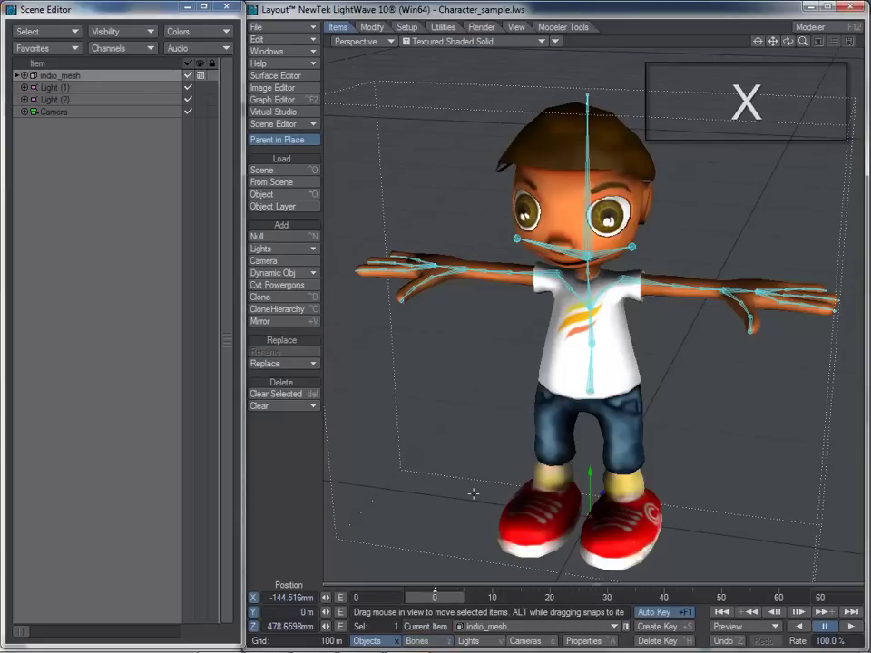
{"action": "key", "text": "z"}
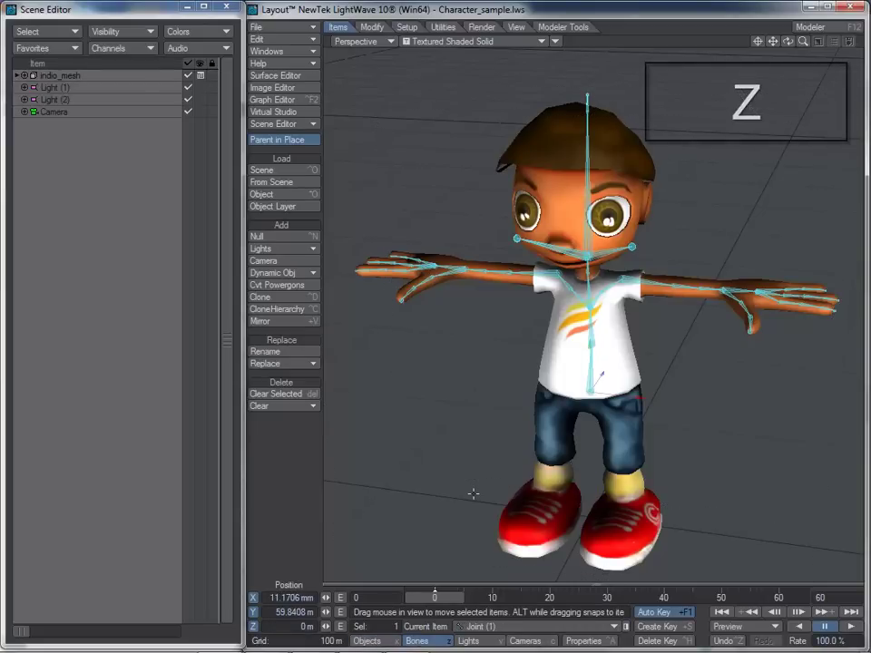
{"action": "key", "text": "c"}
{"action": "key", "text": "v"}
{"action": "key", "text": "c"}
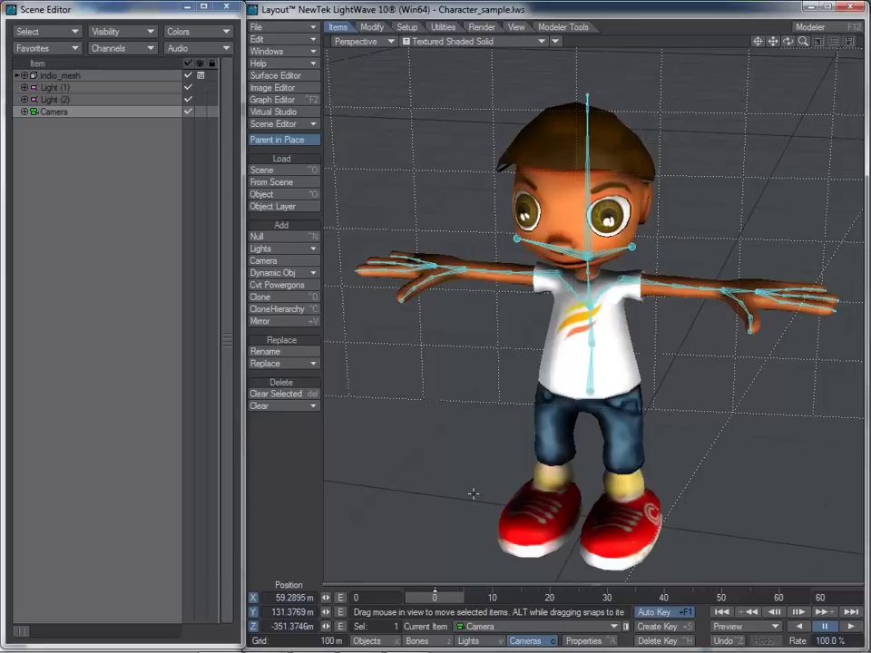
Open the Camera Properties window to inspect the scene camera's settings, and close it.
{"action": "key", "text": "ctrl+a"}
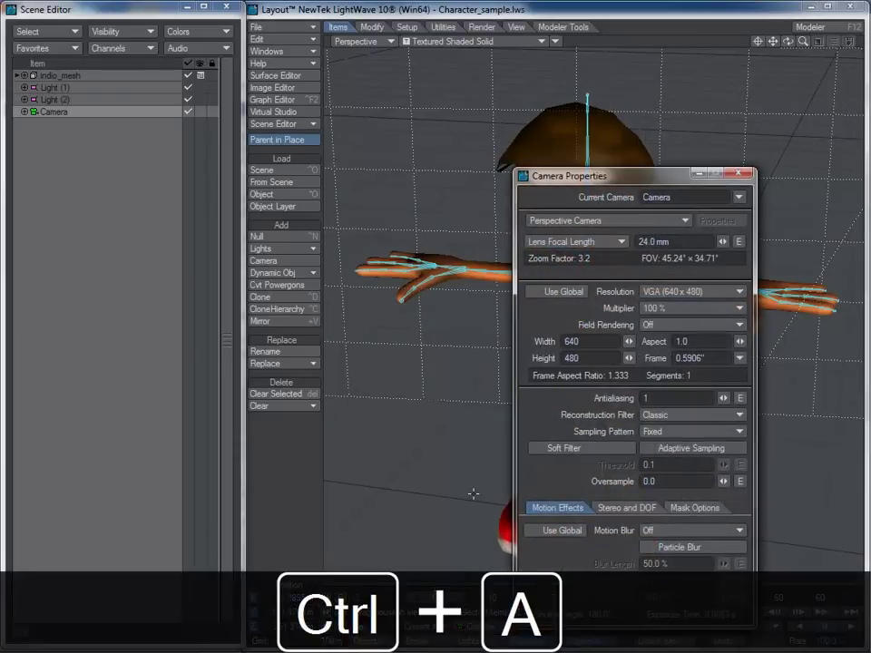
{"action": "left_click_drag", "start_coordinate": [657, 177], "coordinate": [679, 113]}
{"action": "left_click", "coordinate": [764, 113]}
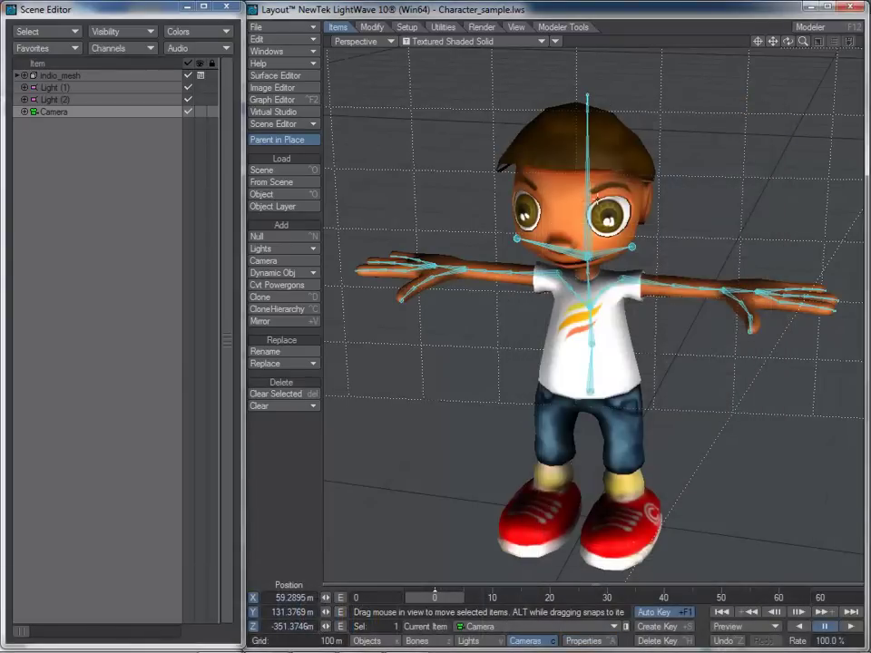
Set the selection mode to bones, view the bone properties of indio_mesh, and close the window.
{"action": "key", "text": "z"}
{"action": "key", "text": "p"}
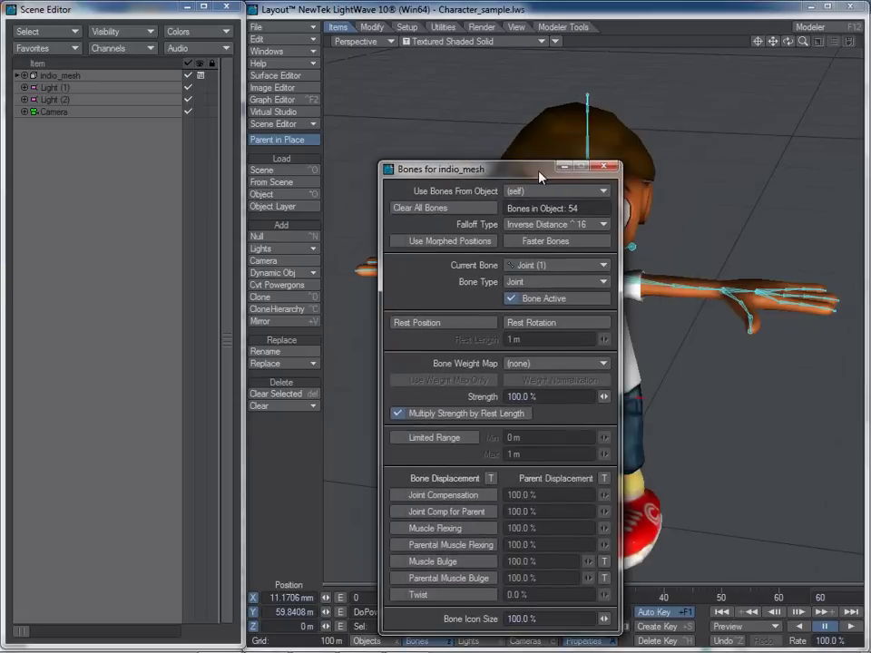
{"action": "left_click", "coordinate": [610, 169]}
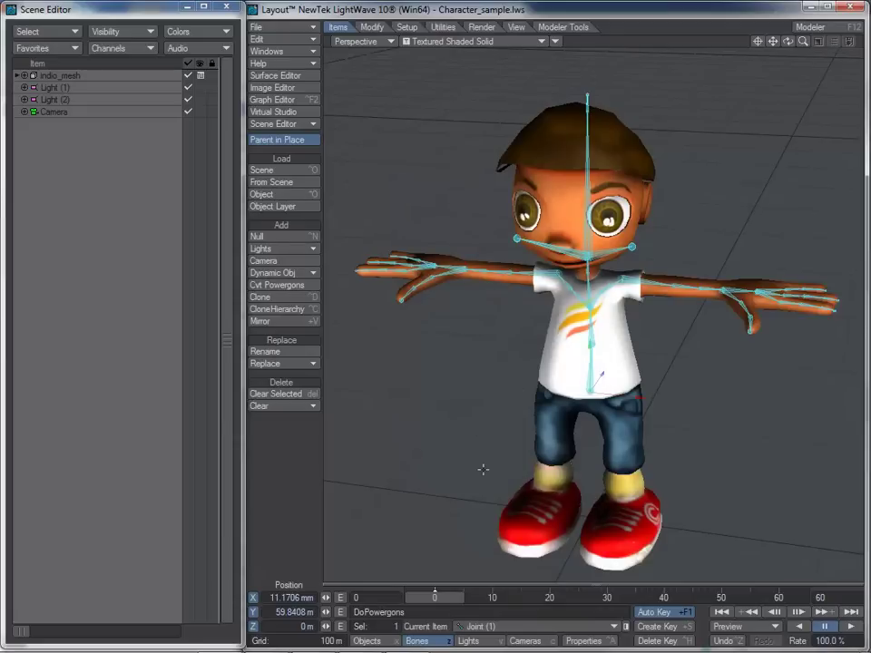
Select the indio_mesh object, move it sideways to about X -23.2 m, and try undoing and redoing the move.
{"action": "key", "text": "shift+o"}
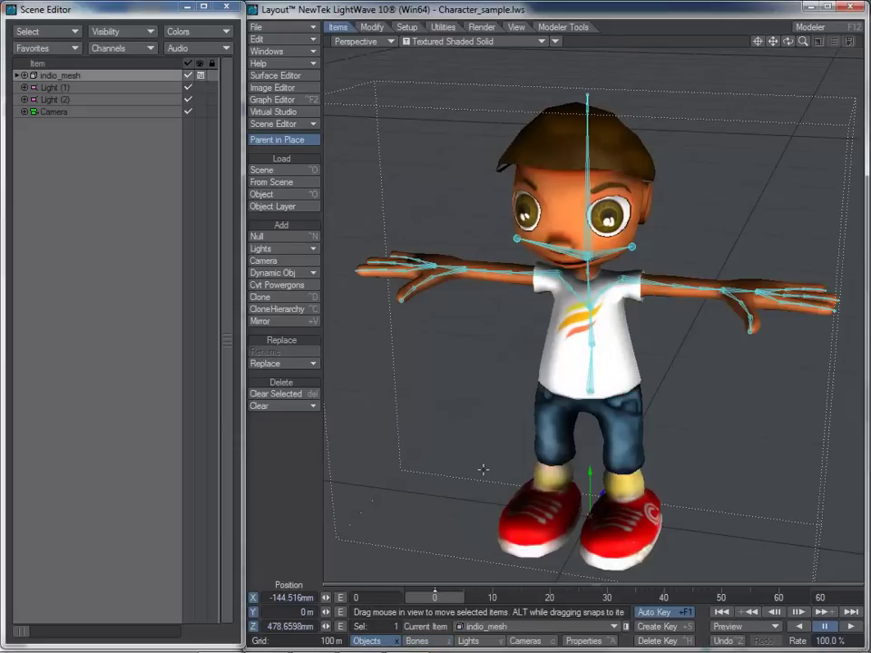
{"action": "key", "text": "w"}
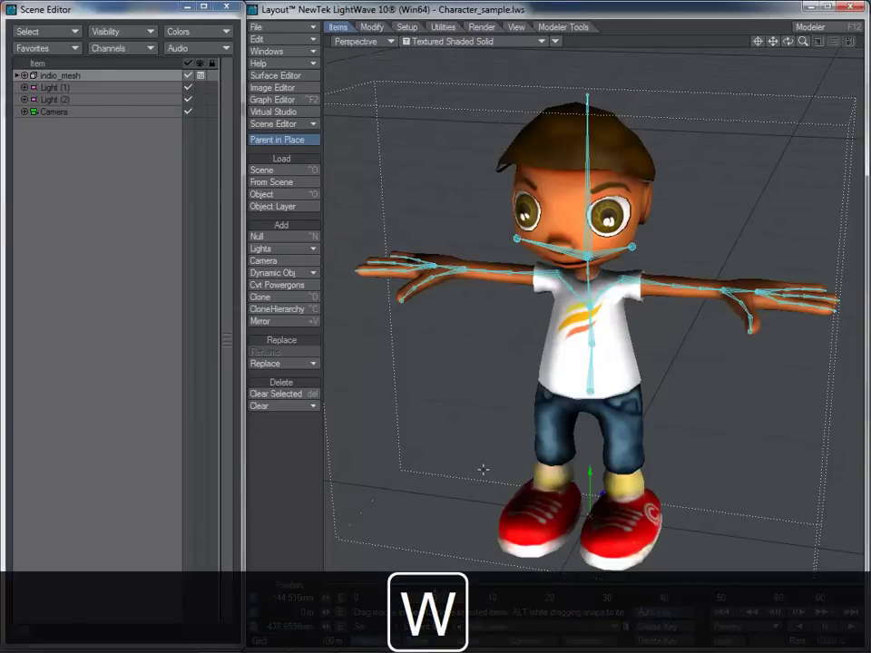
{"action": "left_click_drag", "start_coordinate": [380, 312], "coordinate": [307, 312]}
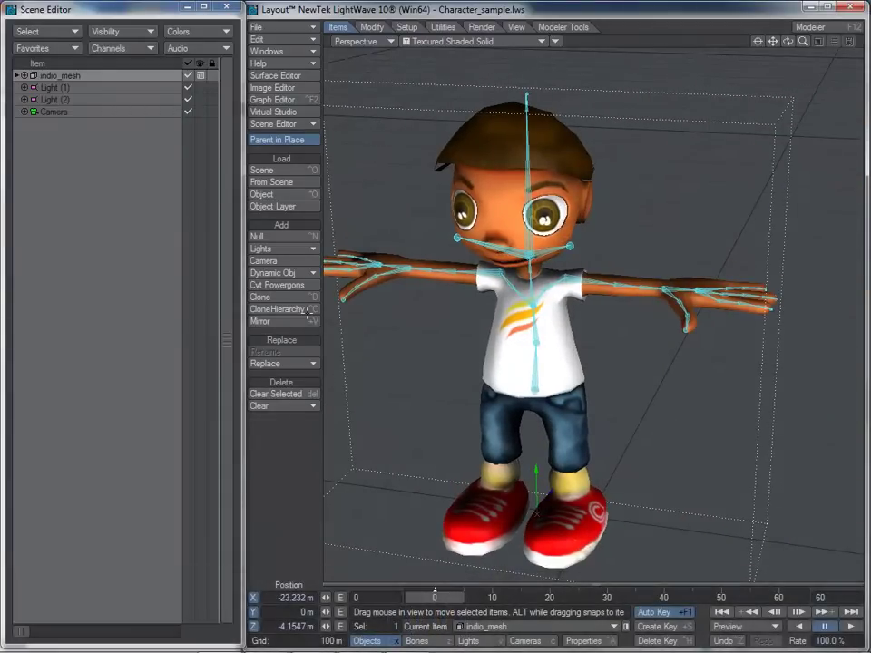
{"action": "key", "text": "ctrl+z"}
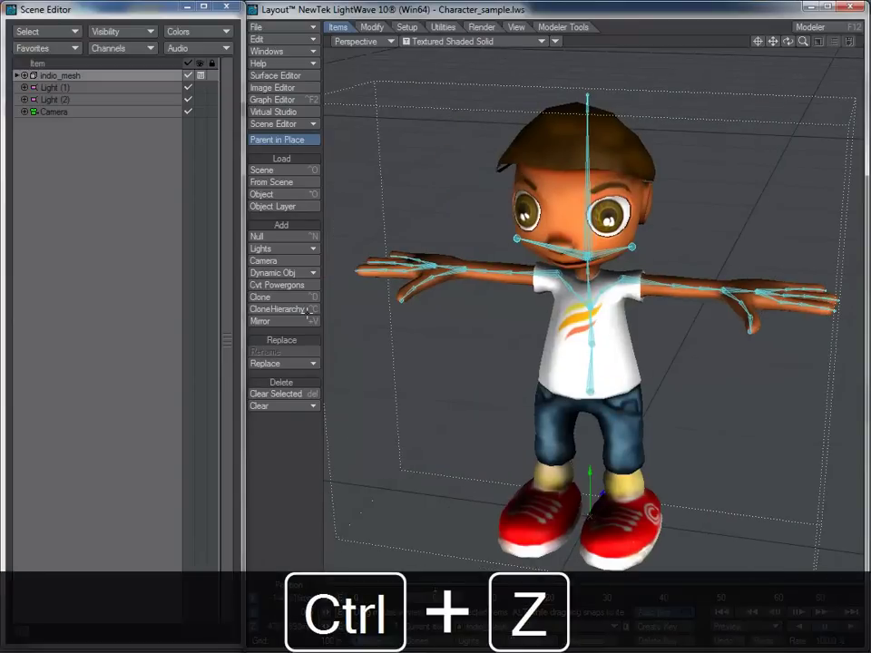
{"action": "key", "text": "ctrl+shift+z"}
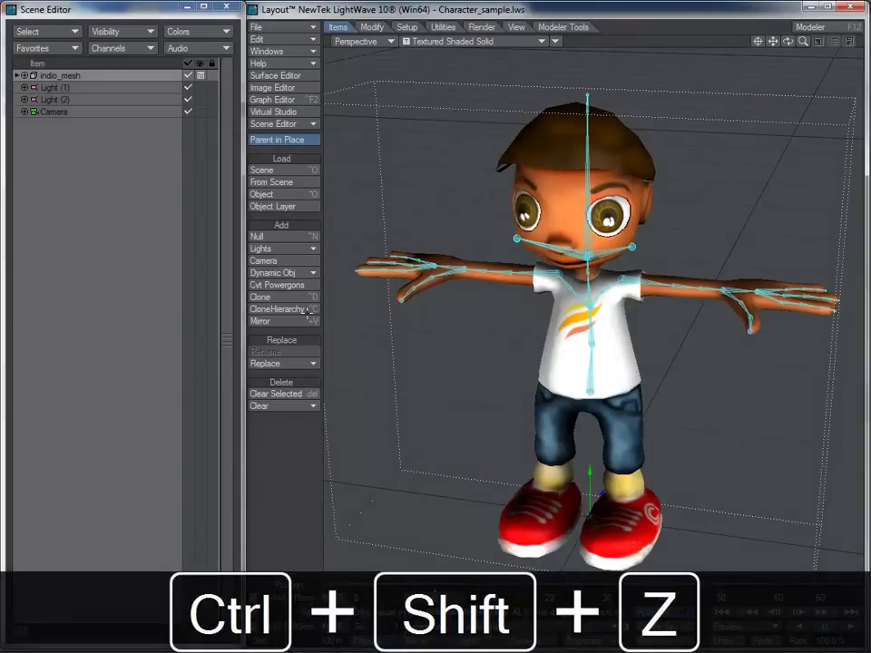
Rotate the indio_mesh object in heading and pitch, and undo the last rotation.
{"action": "key", "text": "e"}
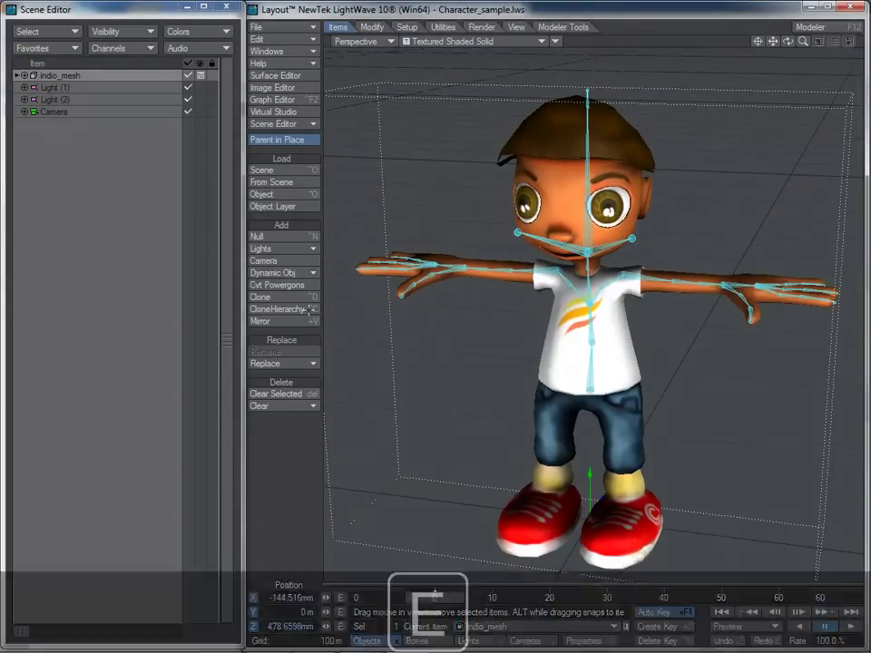
{"action": "left_click_drag", "start_coordinate": [308, 309], "coordinate": [306, 312]}
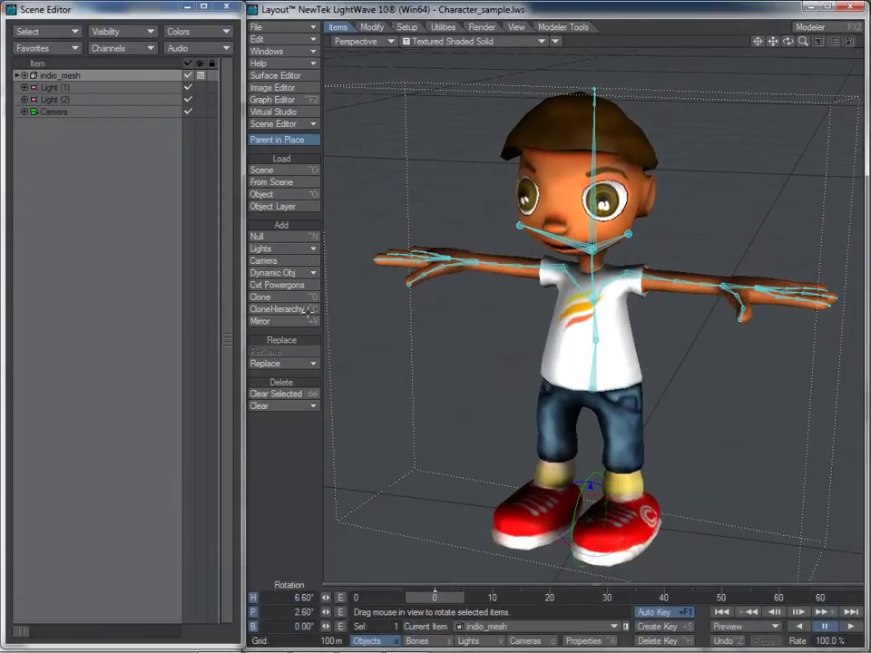
{"action": "key", "text": "ctrl+z"}
Try stretching the indio_mesh object with the scale tool.
{"action": "key", "text": "r"}
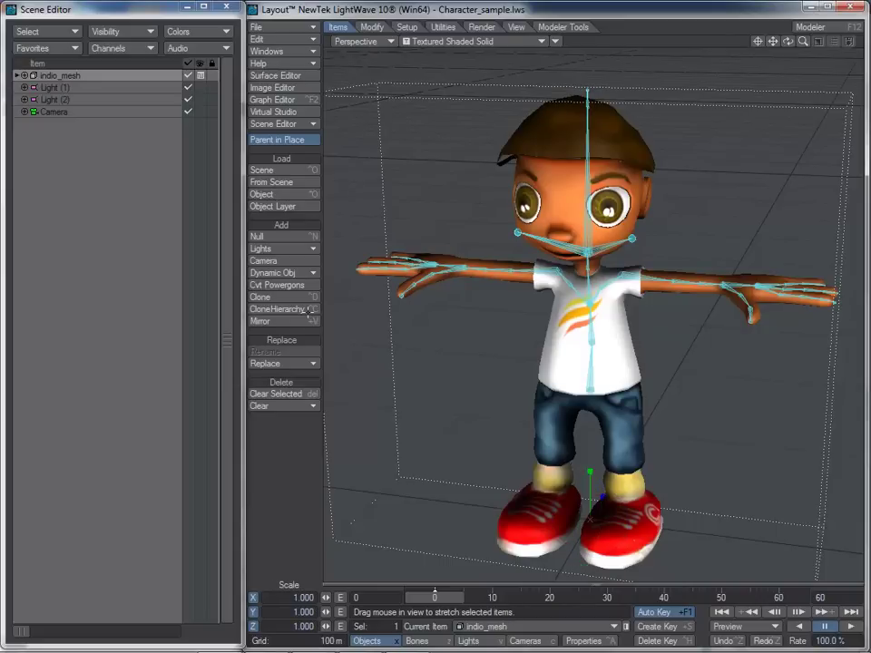
{"action": "left_click_drag", "start_coordinate": [679, 424], "coordinate": [679, 338]}
{"action": "key", "text": "r"}
Select the spine bone Joint (2) in bones mode, view its Motion Options, and close the window.
{"action": "left_click", "coordinate": [419, 641]}
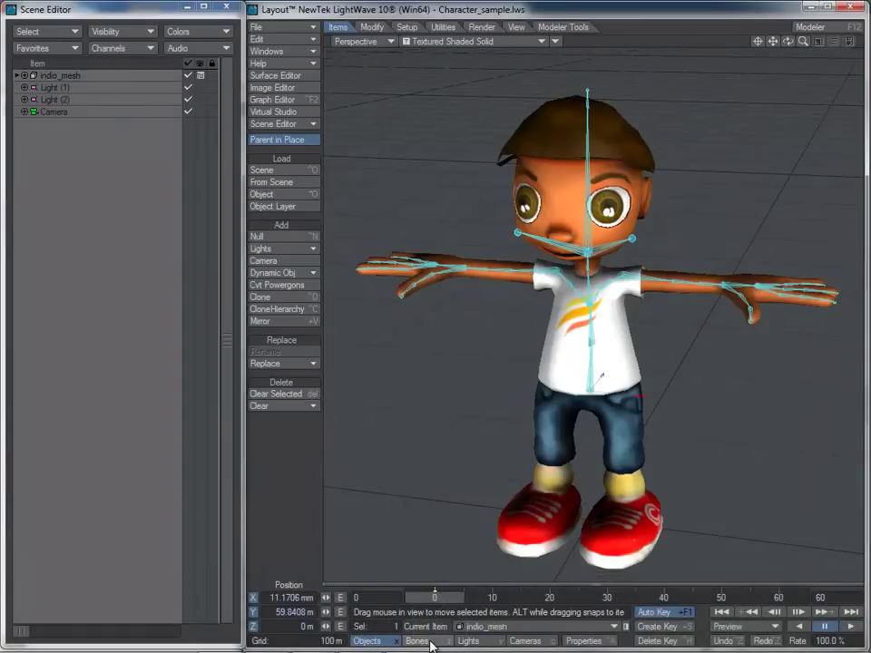
{"action": "left_click", "coordinate": [591, 338]}
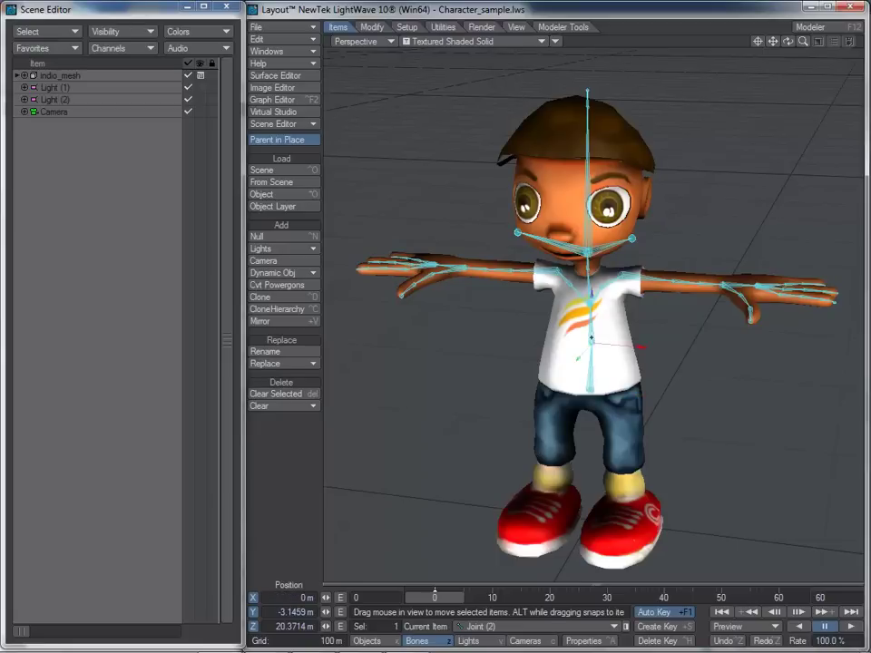
{"action": "key", "text": "m"}
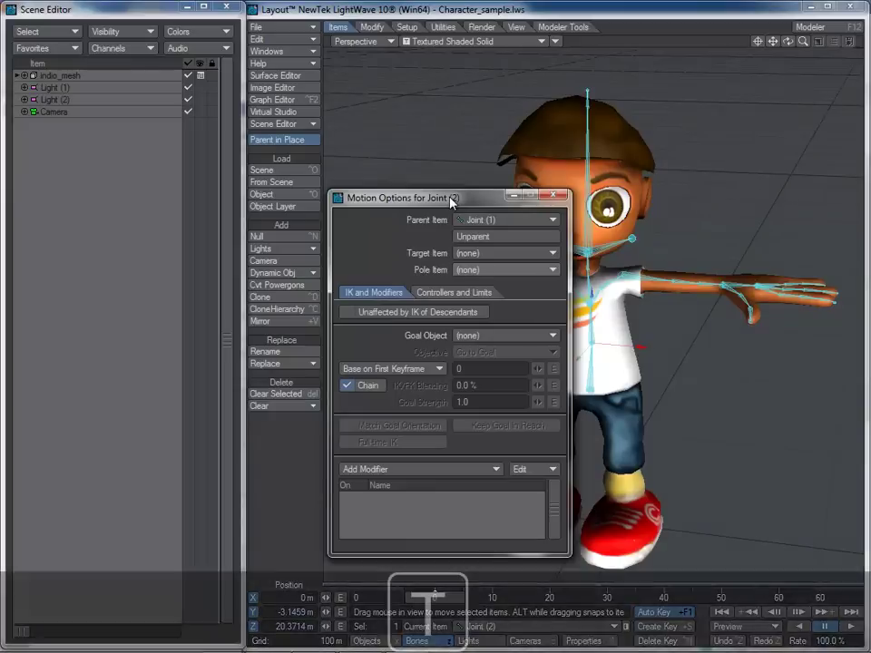
{"action": "left_click", "coordinate": [552, 195]}
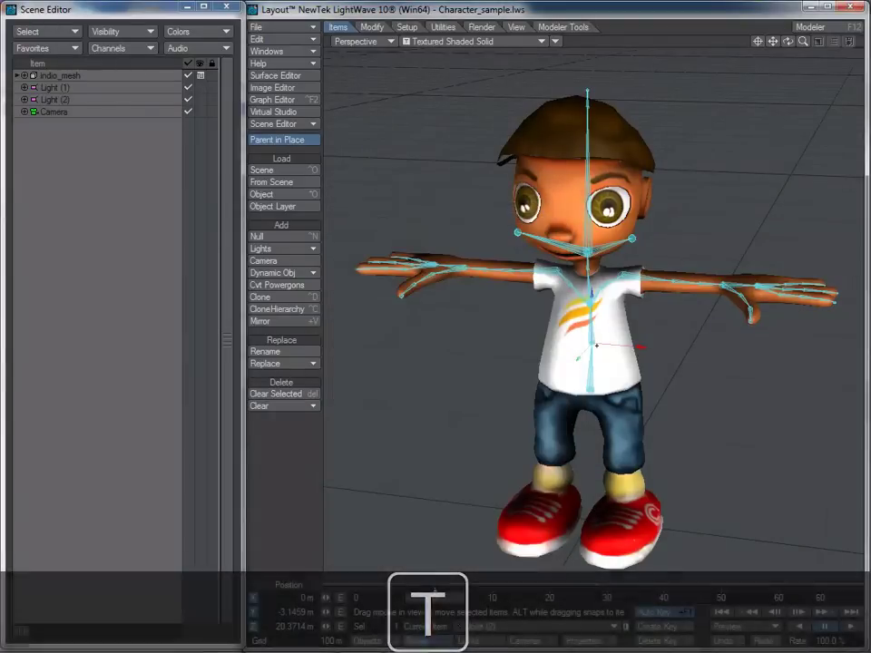
Select the indio_mesh object, view its Motion Options, and close the window.
{"action": "left_click", "coordinate": [509, 526]}
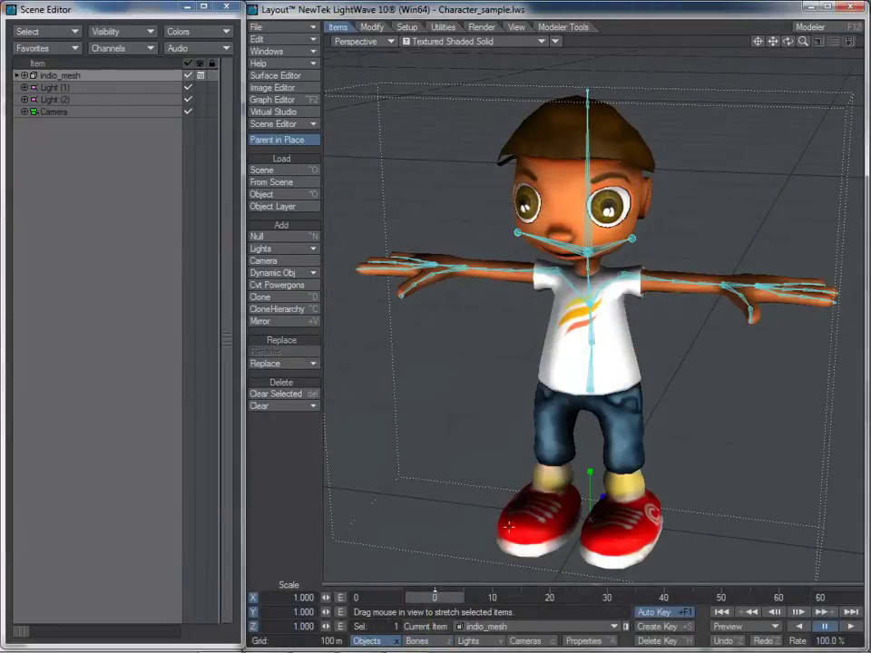
{"action": "key", "text": "m"}
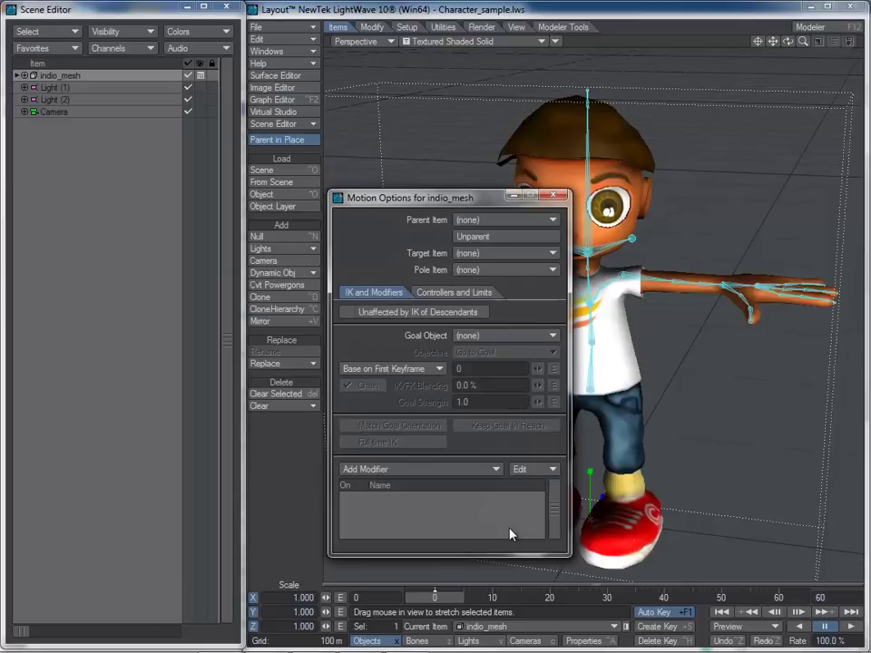
{"action": "left_click", "coordinate": [552, 195]}
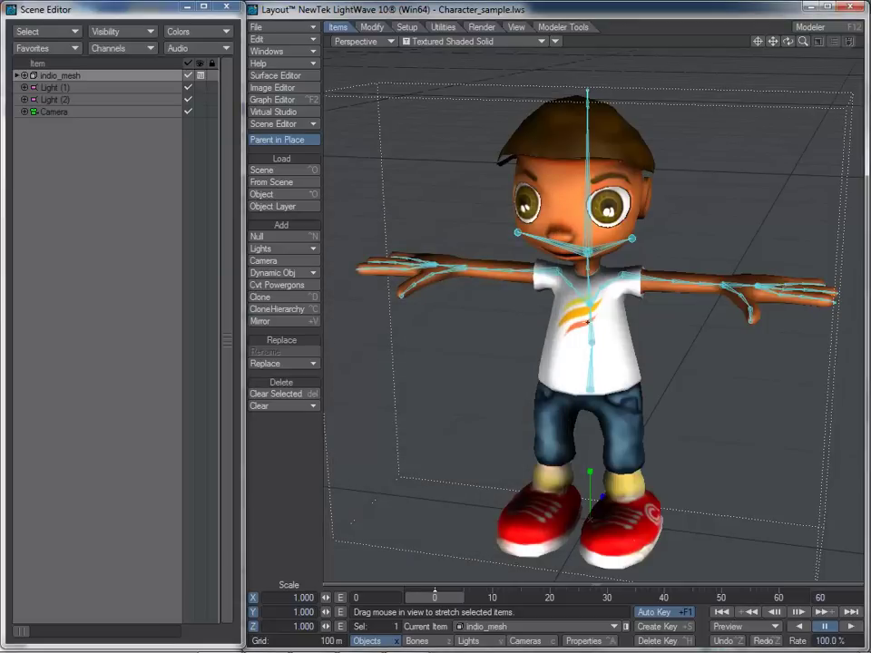
Return to bones mode and jump forward and back between the animation keyframes, finishing at frame 0.
{"action": "key", "text": "shift+b"}
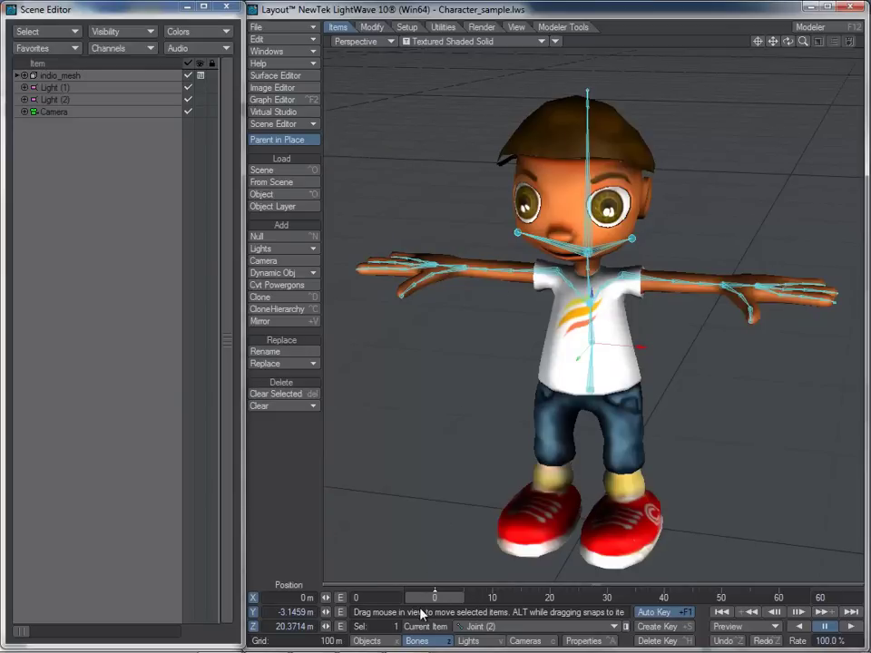
{"action": "key", "text": "alt+d"}
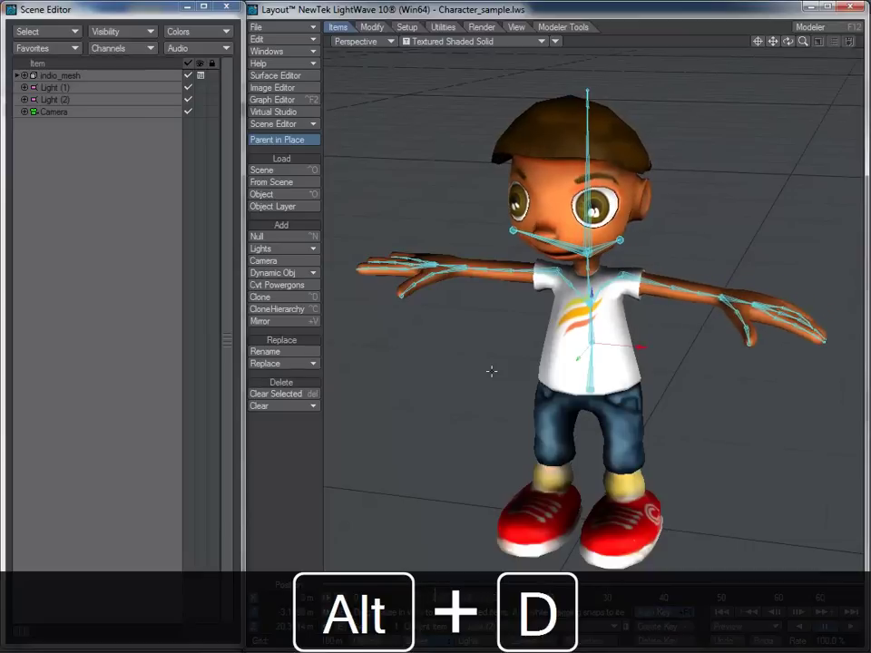
{"action": "key", "text": "alt+a"}
{"action": "key", "text": "alt+d"}
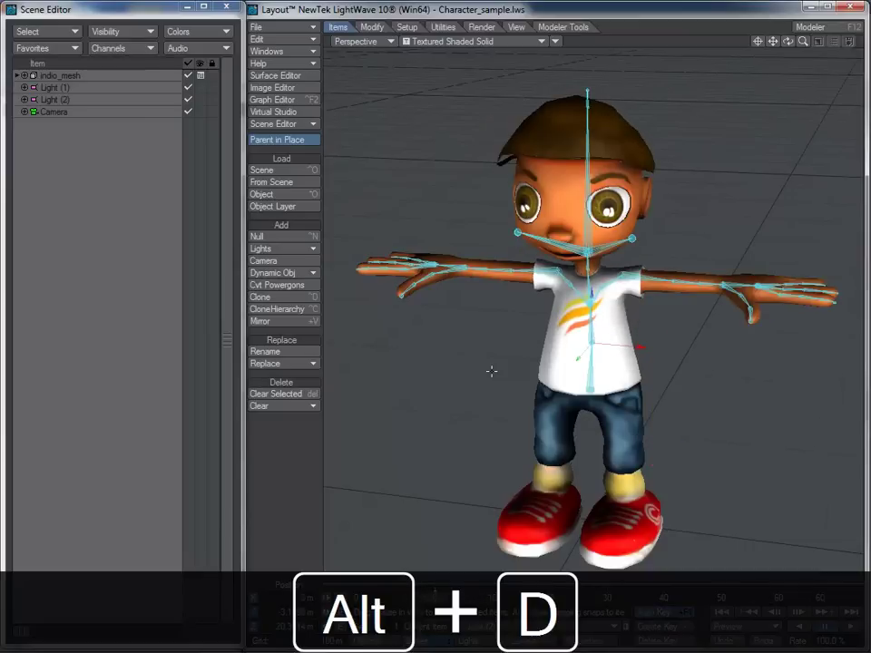
{"action": "key", "text": "alt+a"}
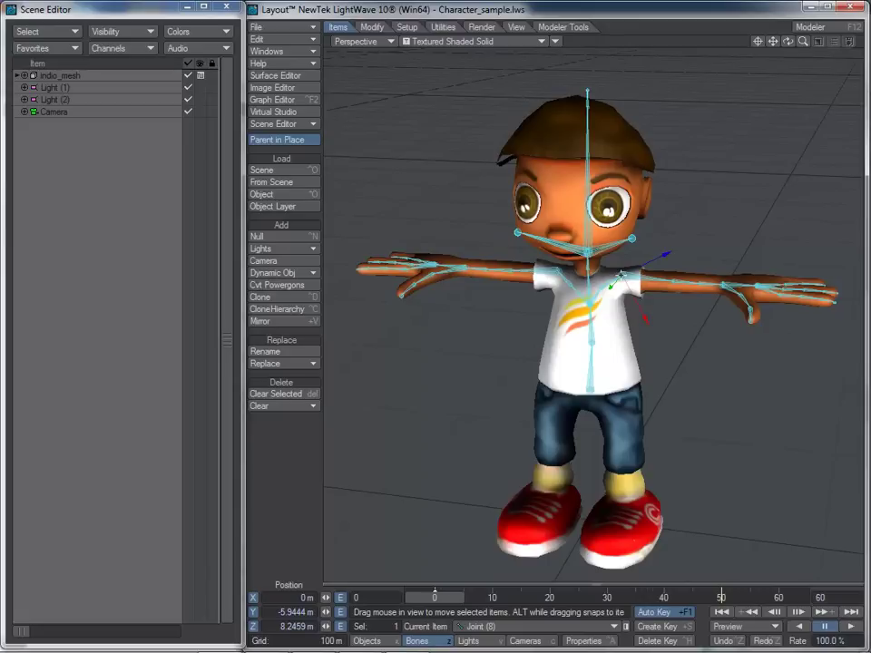
Expand indio_mesh's joint hierarchy in the Scene Editor and step the bone selection down and up the arm chain, finishing on Joint (8).
{"action": "key", "text": "alt+s"}
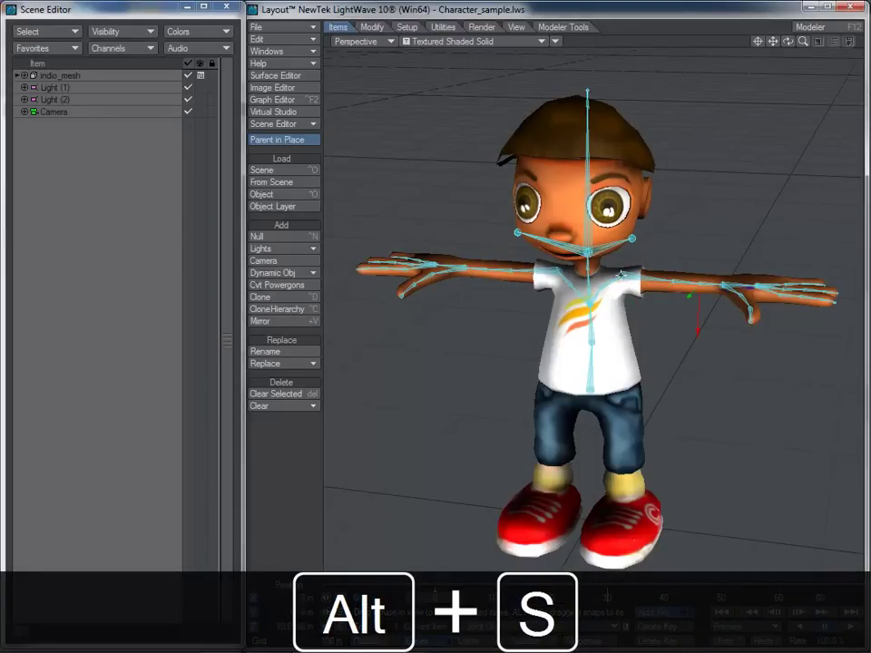
{"action": "key", "text": "alt+w"}
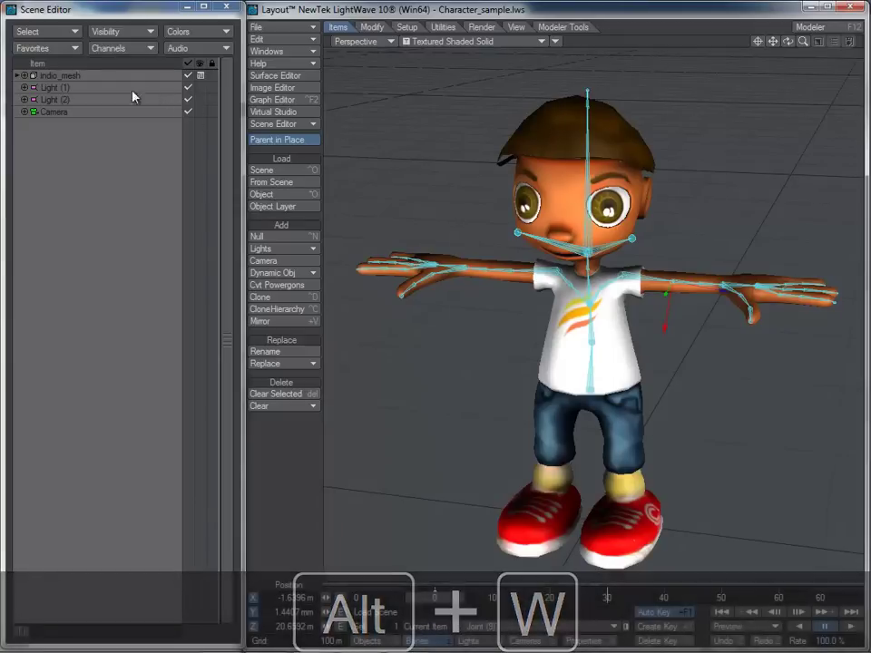
{"action": "left_click", "coordinate": [18, 76]}
{"action": "key", "text": "alt+s"}
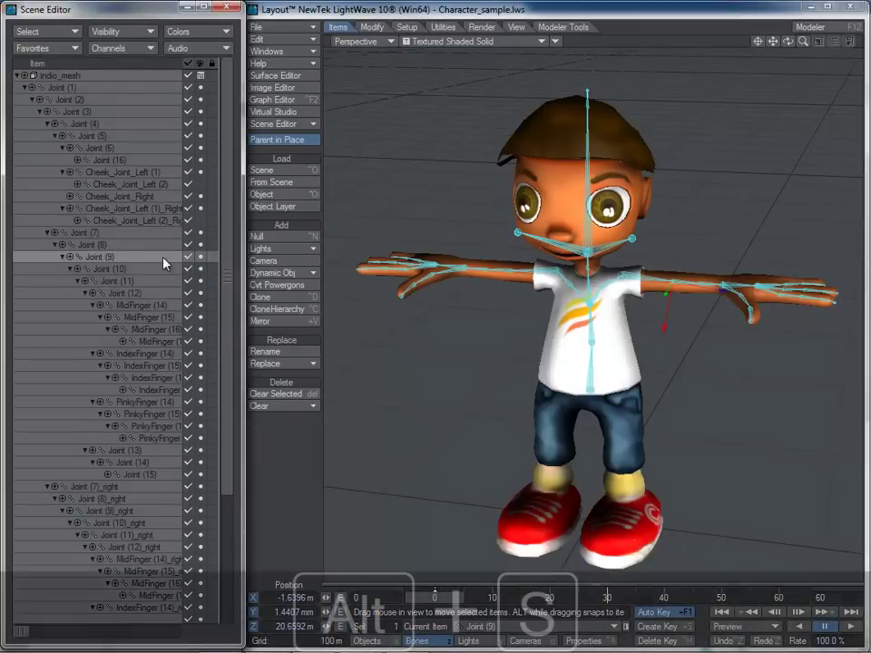
{"action": "key", "text": "alt+w"}
{"action": "key", "text": "alt+w"}
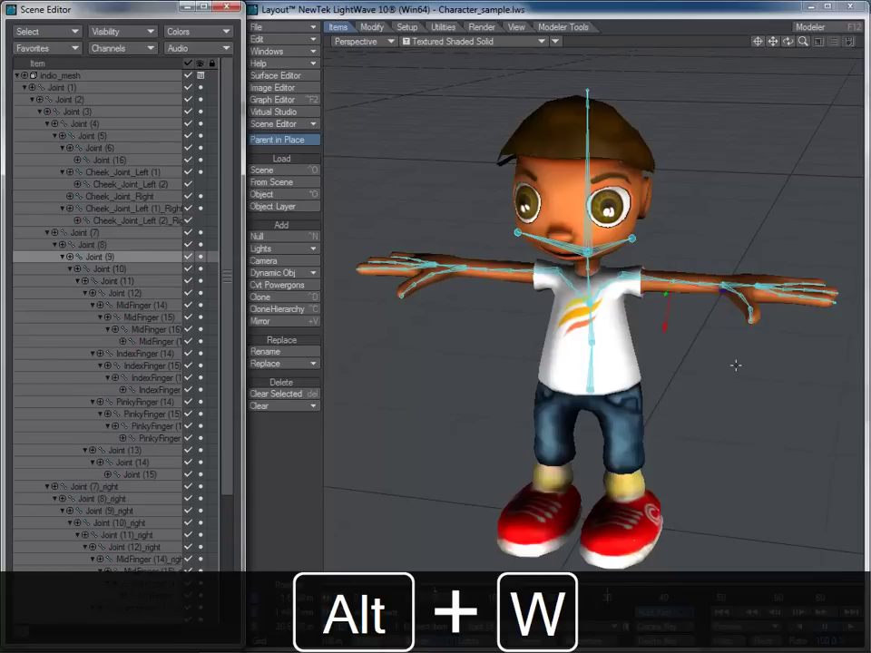
{"action": "key", "text": "alt+w"}
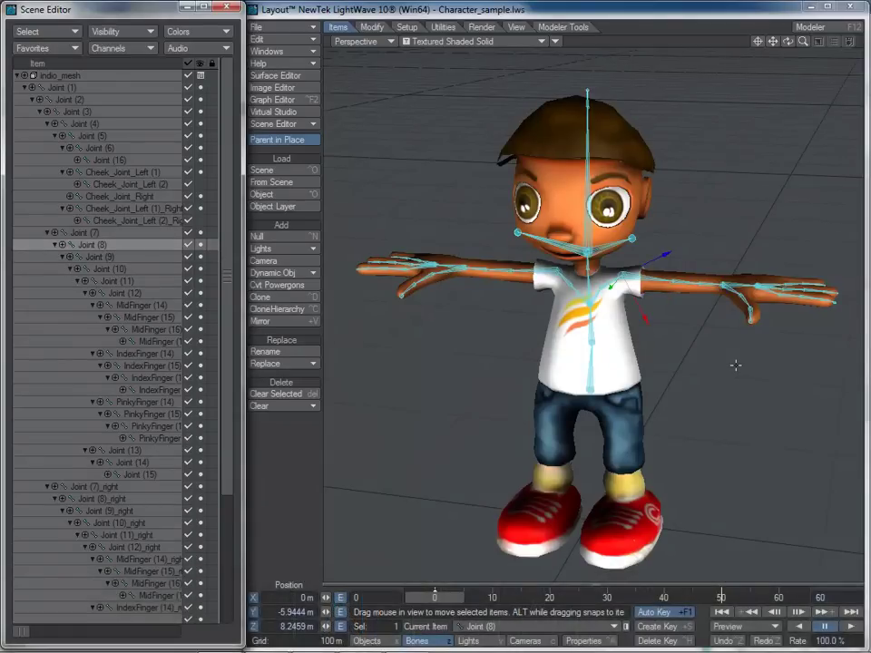
Try rotating the shoulder bone Joint (8) with the rotation tool.
{"action": "key", "text": "y"}
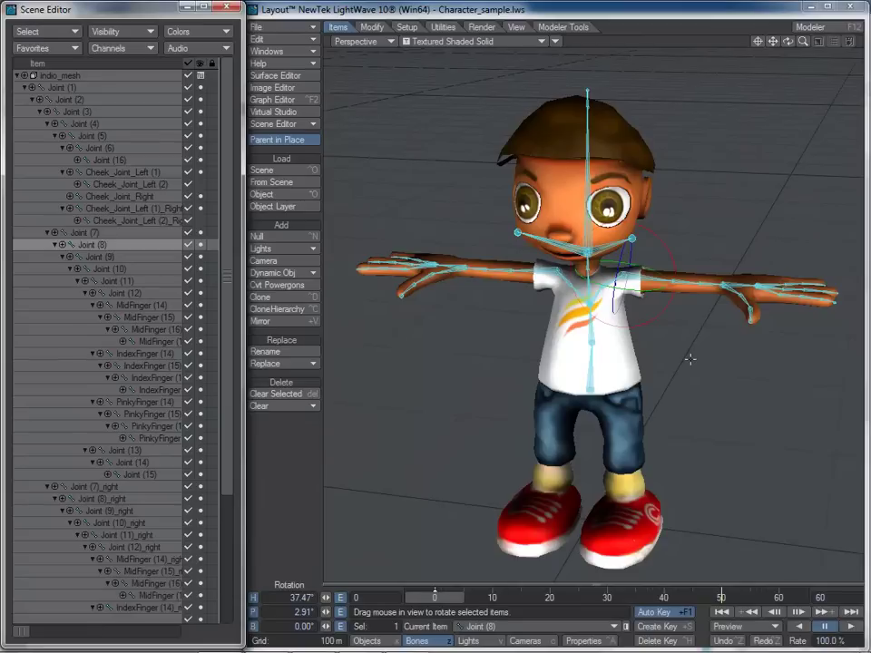
{"action": "left_click_drag", "start_coordinate": [679, 332], "coordinate": [825, 254]}
{"action": "left_click_drag", "start_coordinate": [639, 304], "coordinate": [681, 319]}
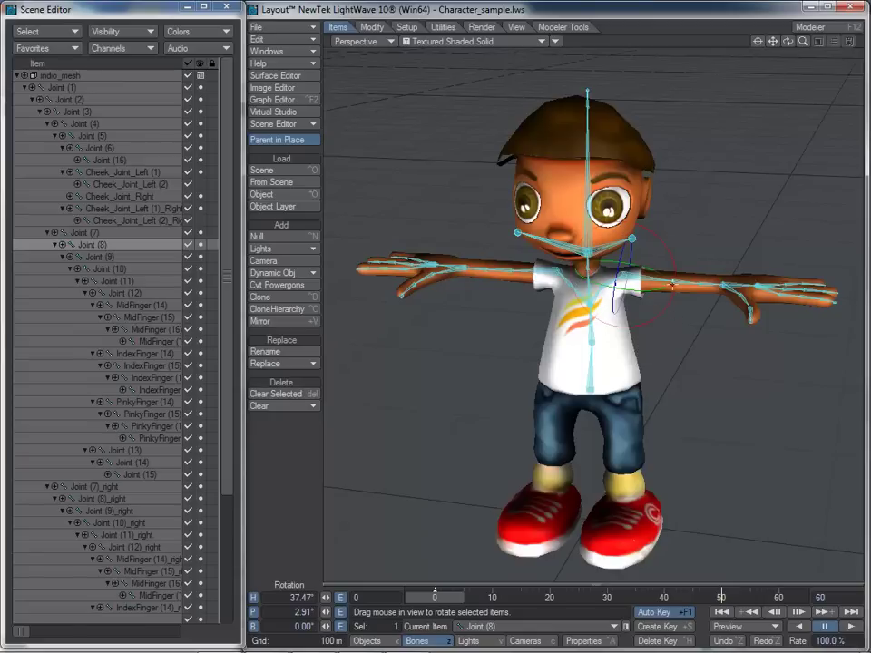
Switch the heading, pitch and bank rotation channels of Joint (8) off and back on.
{"action": "left_click", "coordinate": [254, 598]}
{"action": "left_click", "coordinate": [254, 612]}
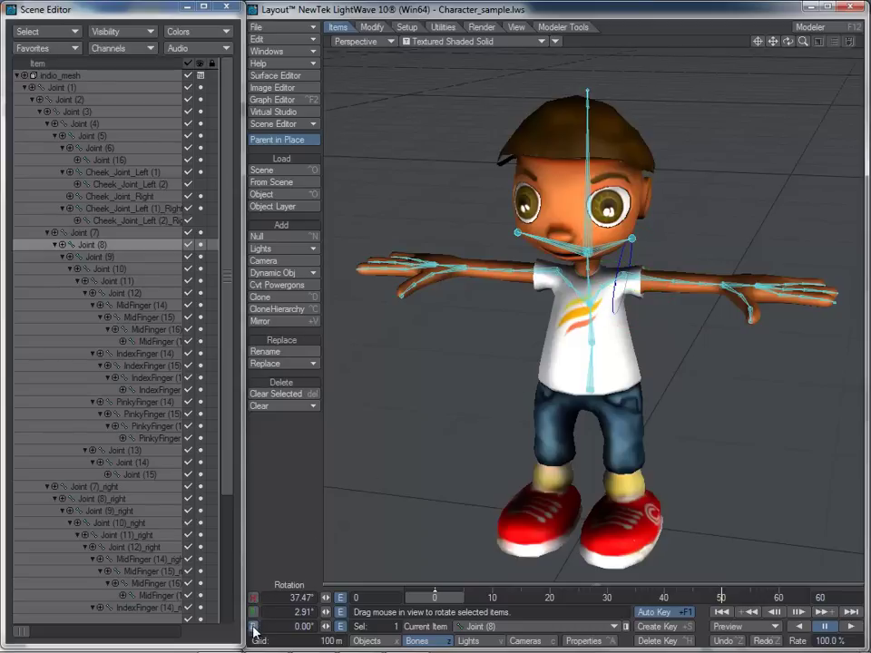
{"action": "left_click", "coordinate": [254, 599]}
{"action": "left_click", "coordinate": [254, 612]}
{"action": "left_click", "coordinate": [254, 626]}
{"action": "left_click", "coordinate": [254, 612]}
{"action": "left_click", "coordinate": [254, 613]}
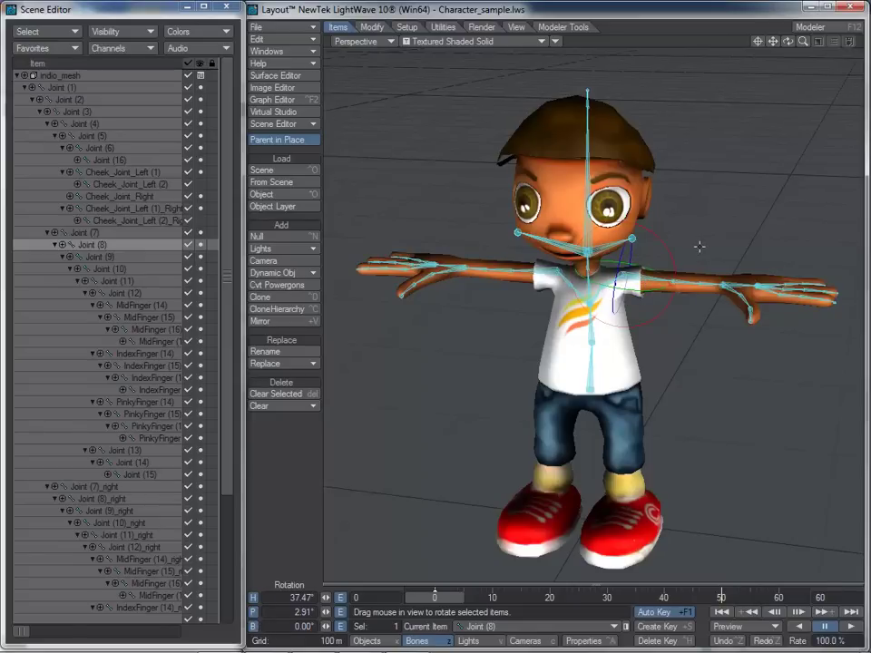
Toggle the individual rotation channels of Joint (8), switching heading and bank off.
{"action": "key", "text": "s"}
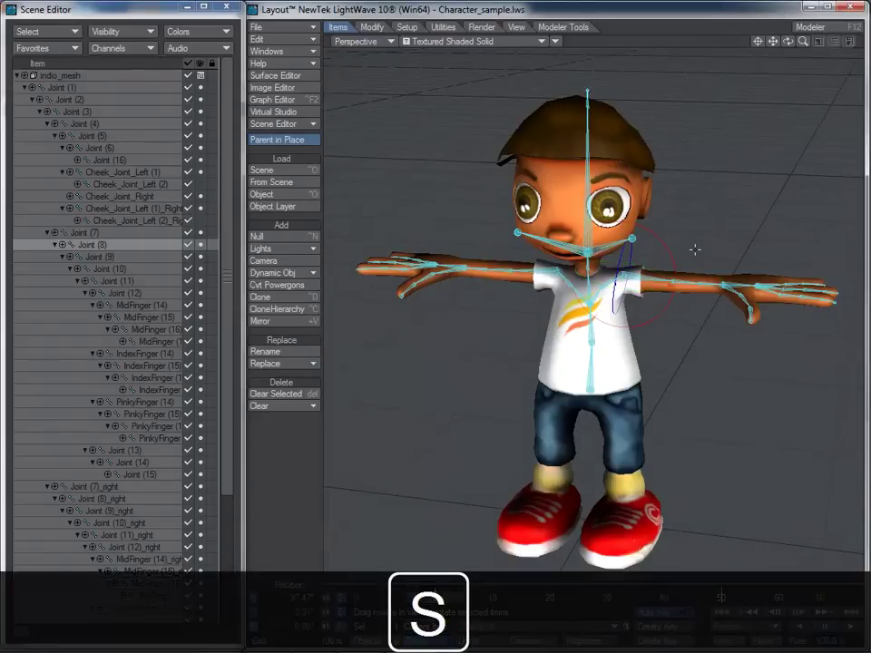
{"action": "key", "text": "a"}
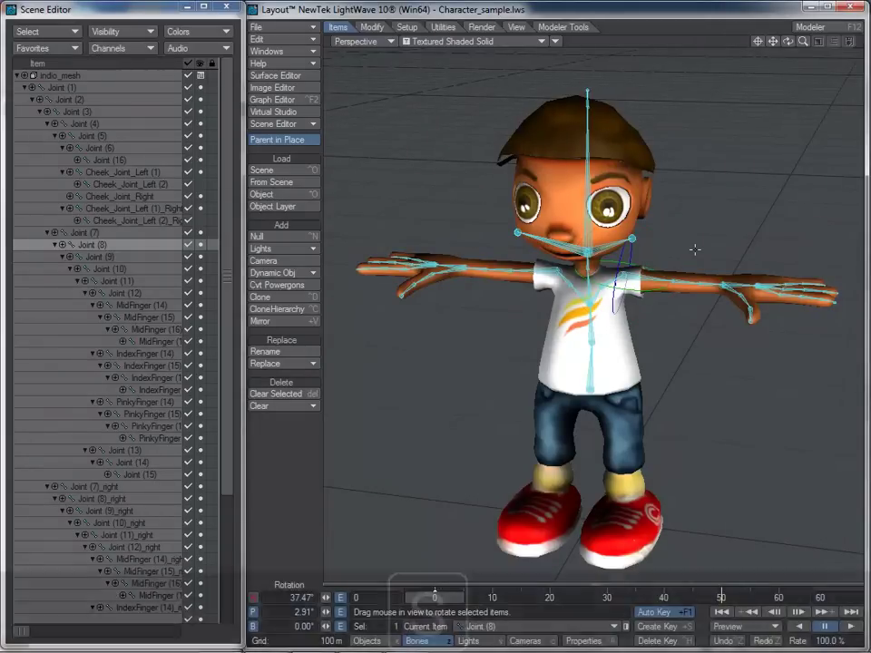
{"action": "key", "text": "s"}
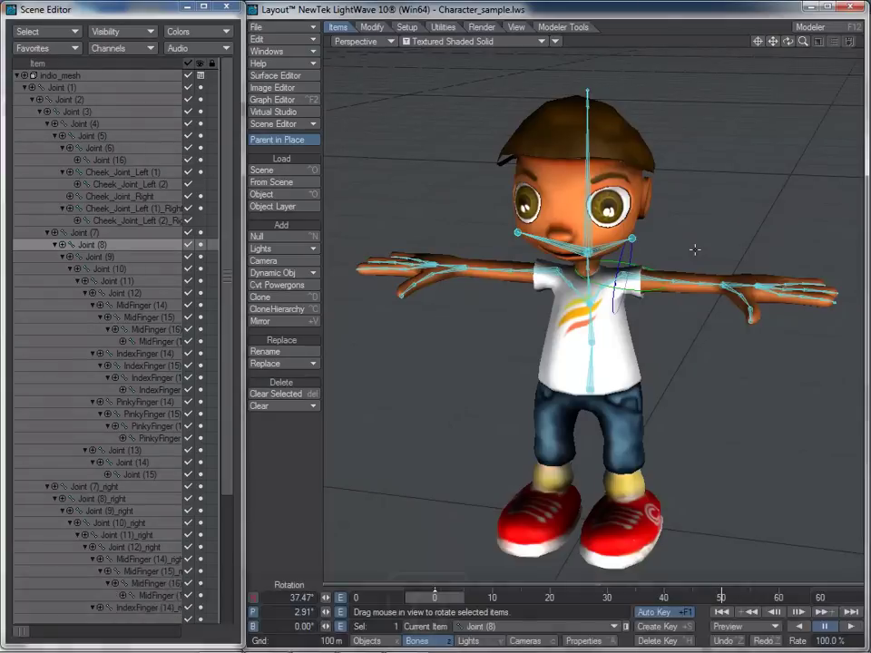
{"action": "key", "text": "d"}
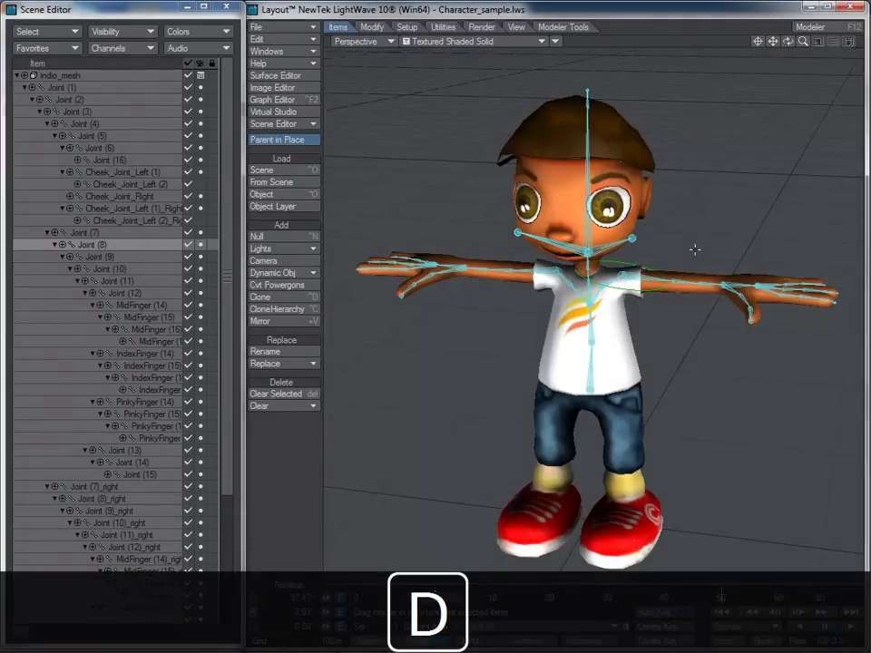
{"action": "mouse_move", "coordinate": [694, 249]}
{"action": "left_mouse_down"}
{"action": "mouse_move", "coordinate": [695, 242]}
{"action": "mouse_move", "coordinate": [694, 295]}
{"action": "mouse_move", "coordinate": [694, 181]}
{"action": "mouse_move", "coordinate": [694, 353]}
{"action": "mouse_move", "coordinate": [694, 226]}
{"action": "mouse_move", "coordinate": [694, 351]}
{"action": "mouse_move", "coordinate": [694, 250]}
{"action": "mouse_move", "coordinate": [694, 309]}
{"action": "mouse_move", "coordinate": [694, 285]}
{"action": "left_mouse_up"}
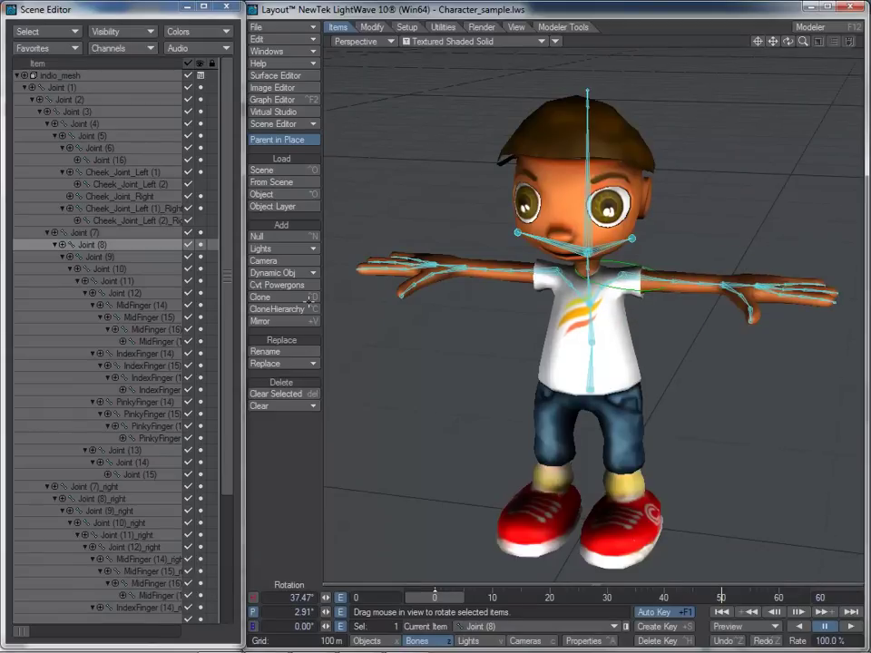
Try rotating Joint (8) to a bank of about 14.1° with its heading channel off, and undo the rotation.
{"action": "left_click", "coordinate": [253, 612]}
{"action": "left_click", "coordinate": [253, 597]}
{"action": "right_click_drag", "start_coordinate": [697, 251], "coordinate": [715, 251]}
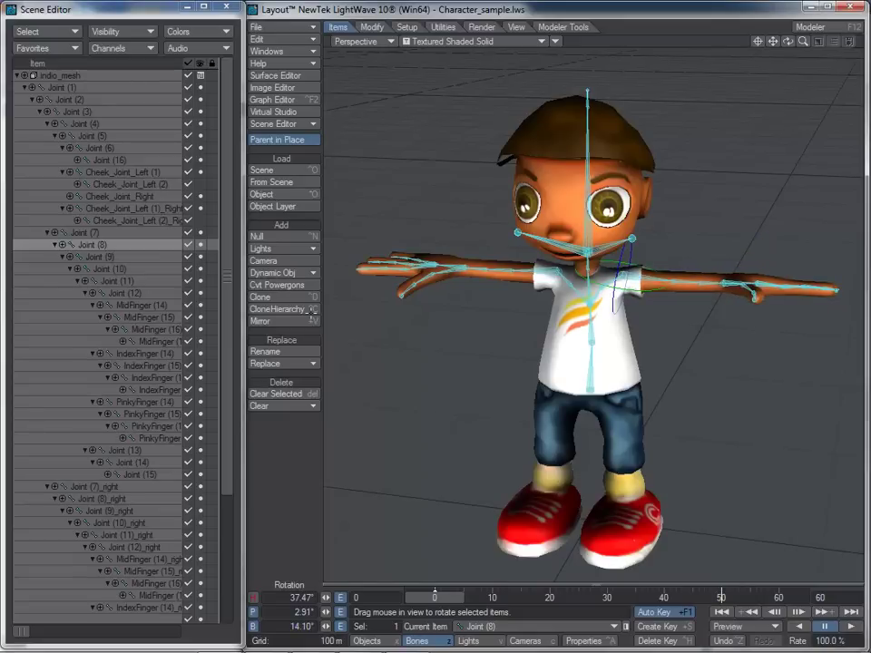
{"action": "key", "text": "ctrl+z"}
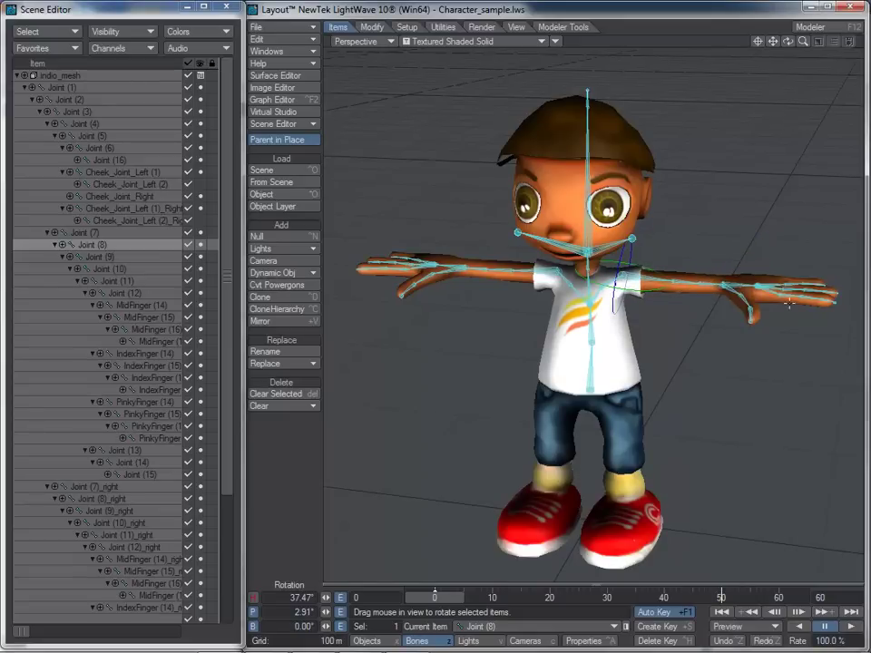
Select the IndexFinger (14) bone on the character's hand and extend the selection to all its child joints down to IndexFinger (17).
{"action": "left_click_drag", "start_coordinate": [737, 282], "coordinate": [716, 340], "text": "alt"}
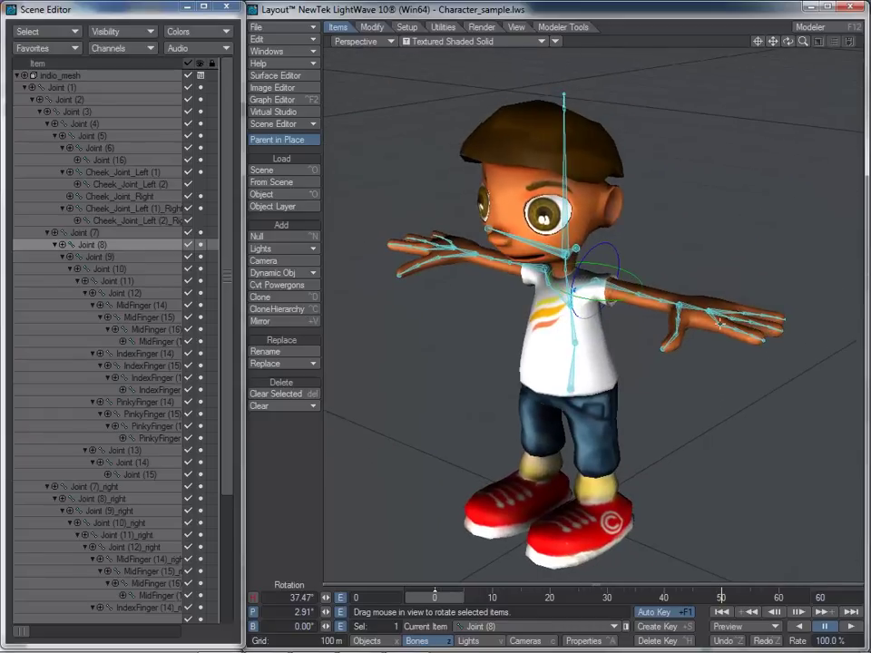
{"action": "left_click", "coordinate": [717, 321]}
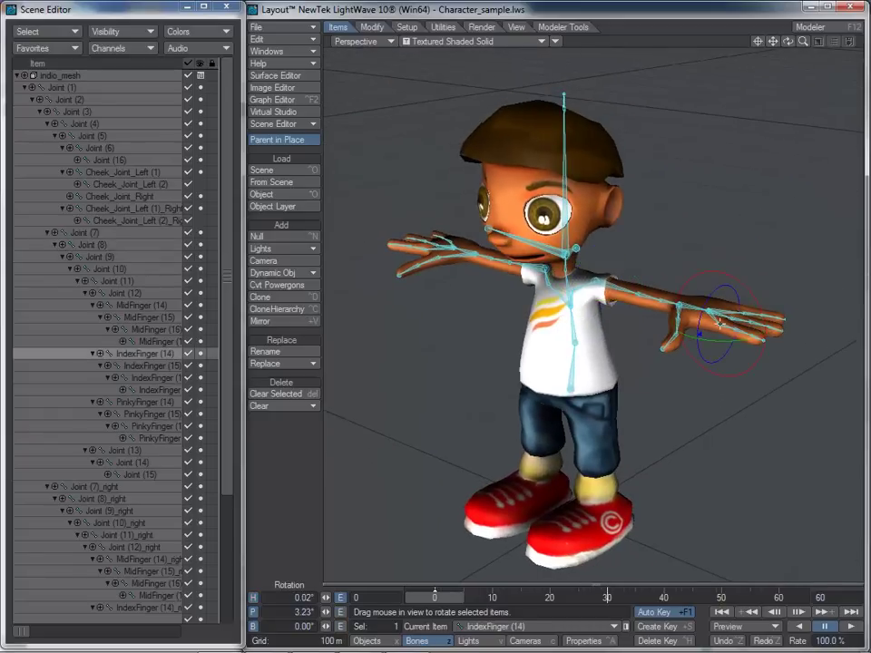
{"action": "key", "text": "g"}
{"action": "left_click_drag", "start_coordinate": [657, 342], "coordinate": [717, 342], "text": "ctrl+alt"}
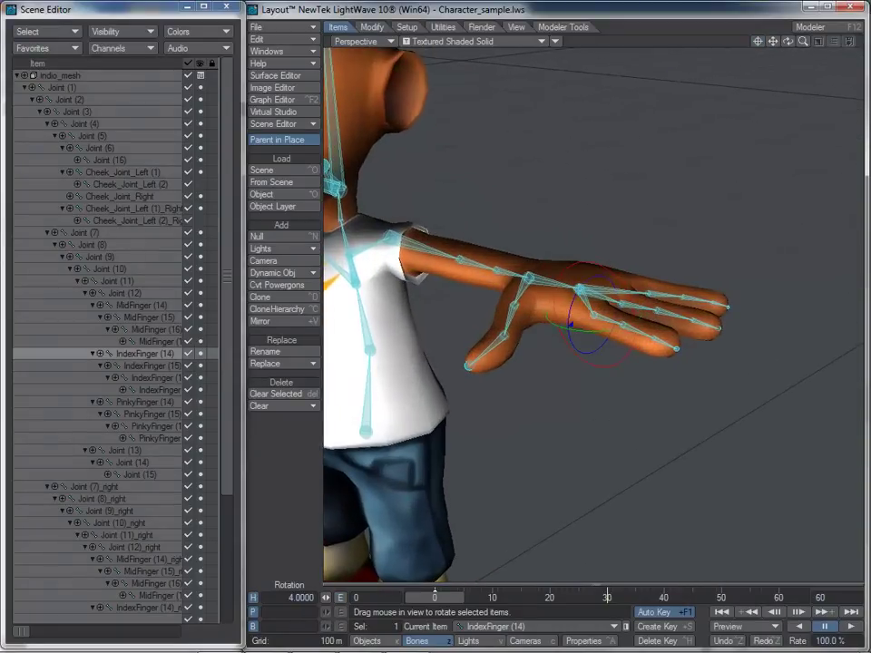
{"action": "left_click_drag", "start_coordinate": [581, 331], "coordinate": [664, 362], "text": "alt"}
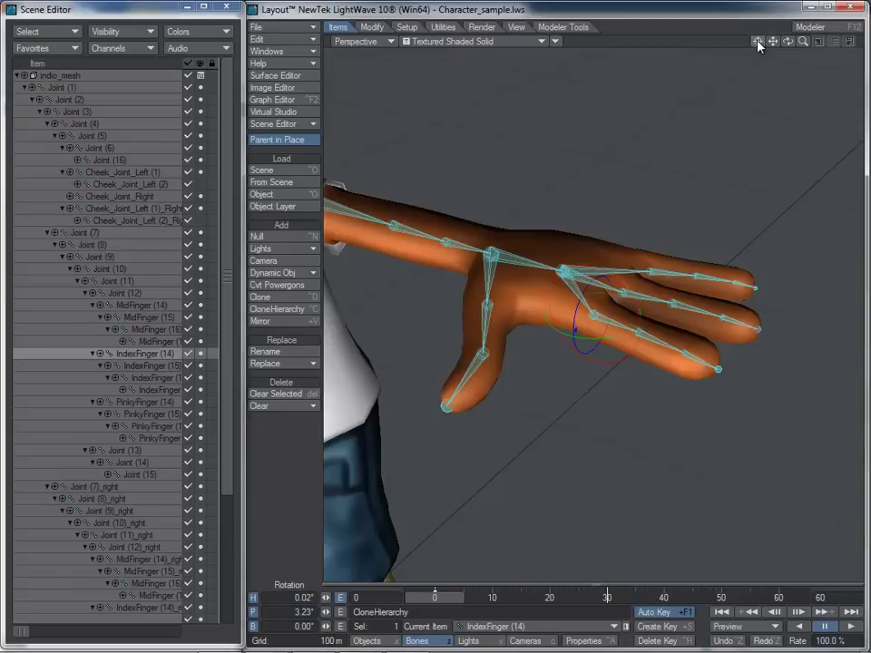
{"action": "right_click", "coordinate": [594, 315]}
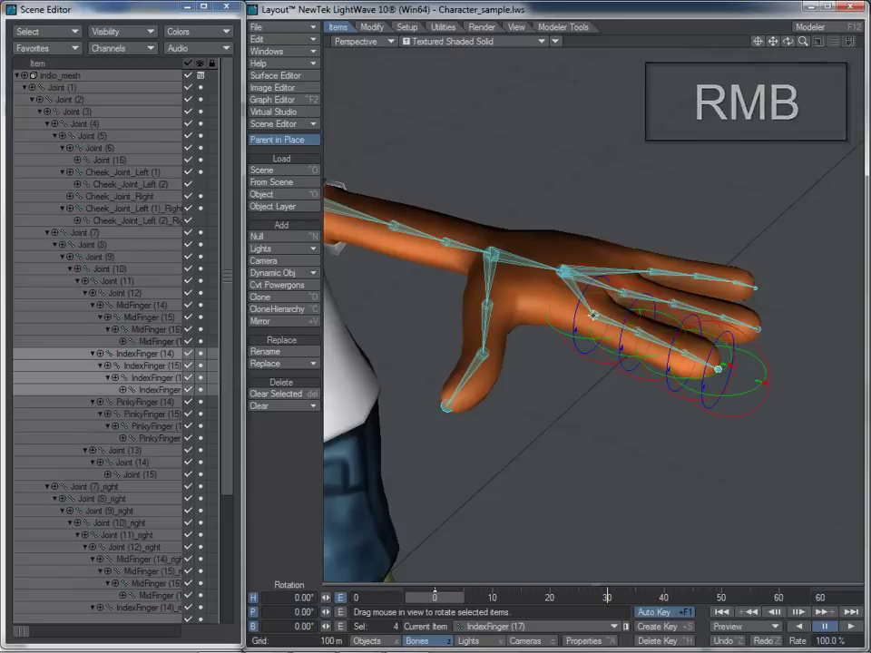
Switch off the pitch channel of the selected index finger joints and rotate them together to bend the finger downward.
{"action": "left_click_drag", "start_coordinate": [593, 315], "coordinate": [325, 306], "text": "alt"}
{"action": "left_click_drag", "start_coordinate": [583, 380], "coordinate": [544, 353], "text": "alt"}
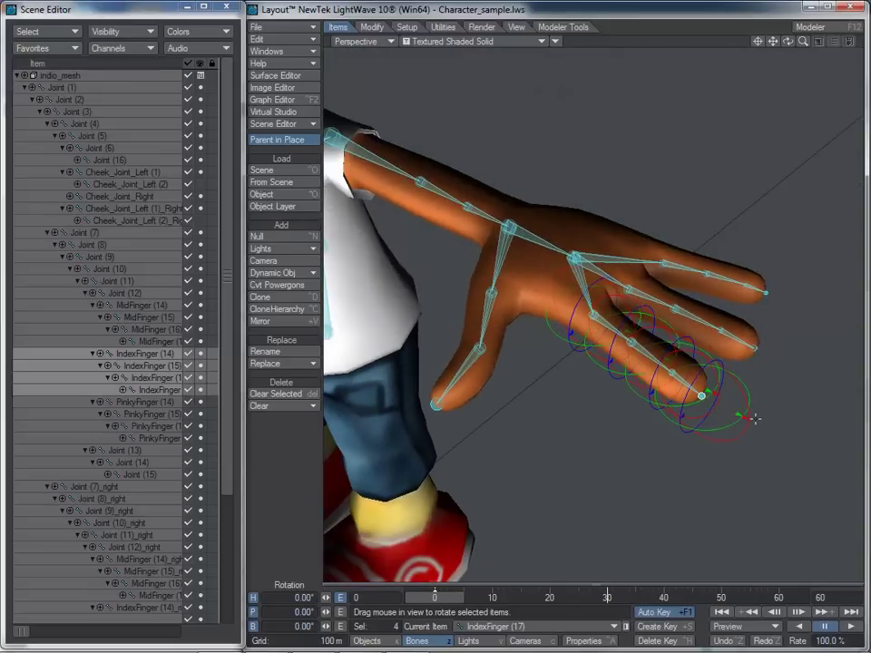
{"action": "left_click_drag", "start_coordinate": [606, 377], "coordinate": [548, 434], "text": "alt"}
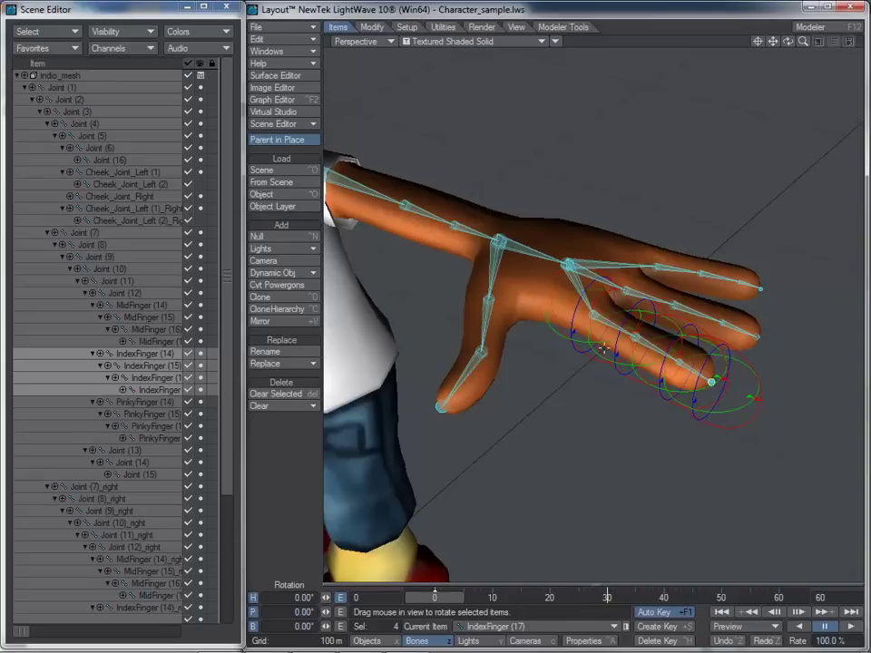
{"action": "left_click_drag", "start_coordinate": [603, 347], "coordinate": [644, 333], "text": "alt"}
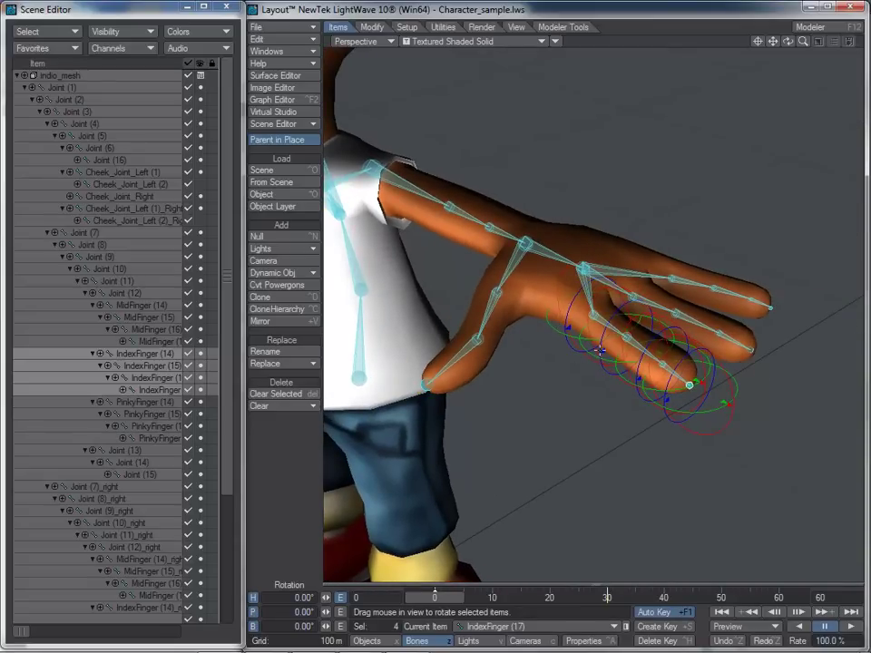
{"action": "key", "text": "F2"}
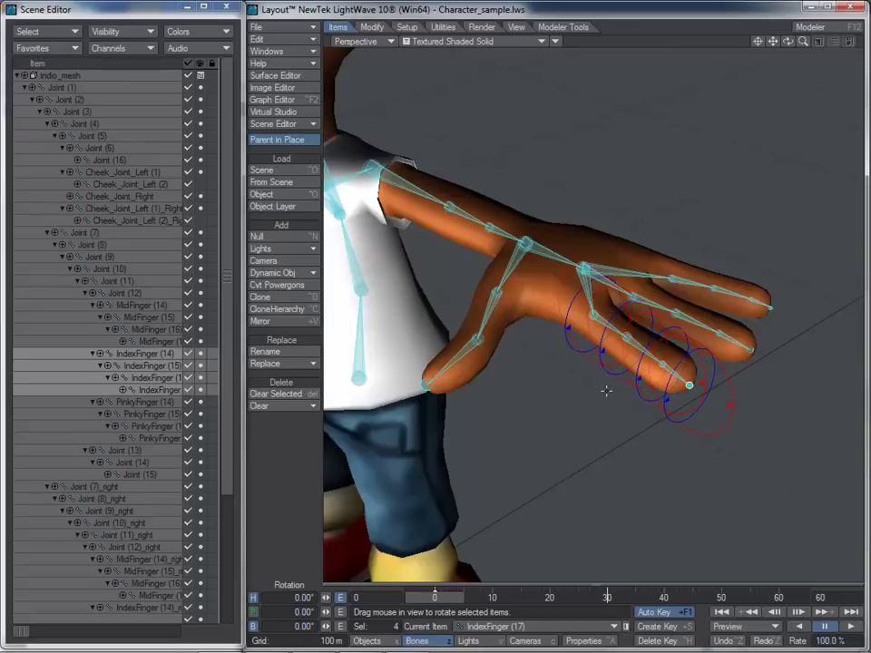
{"action": "left_click_drag", "start_coordinate": [598, 404], "coordinate": [705, 382]}
Select the whole MidFinger joint chain, switch off its pitch channel and curl the finger to a heading of about 58.9°.
{"action": "left_click", "coordinate": [640, 302]}
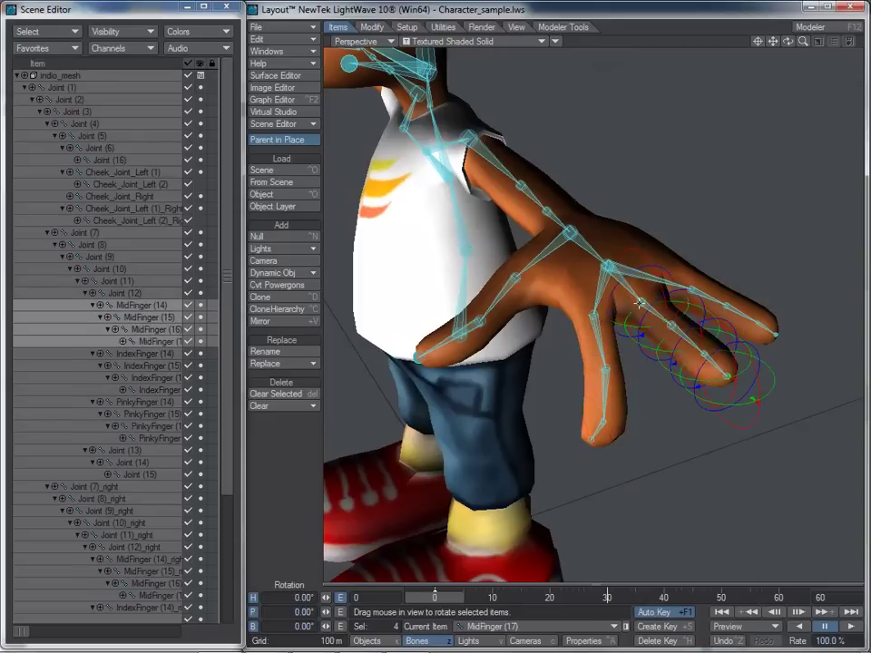
{"action": "key", "text": "F2"}
{"action": "left_click_drag", "start_coordinate": [640, 302], "coordinate": [708, 302]}
{"action": "left_click_drag", "start_coordinate": [490, 272], "coordinate": [486, 281]}
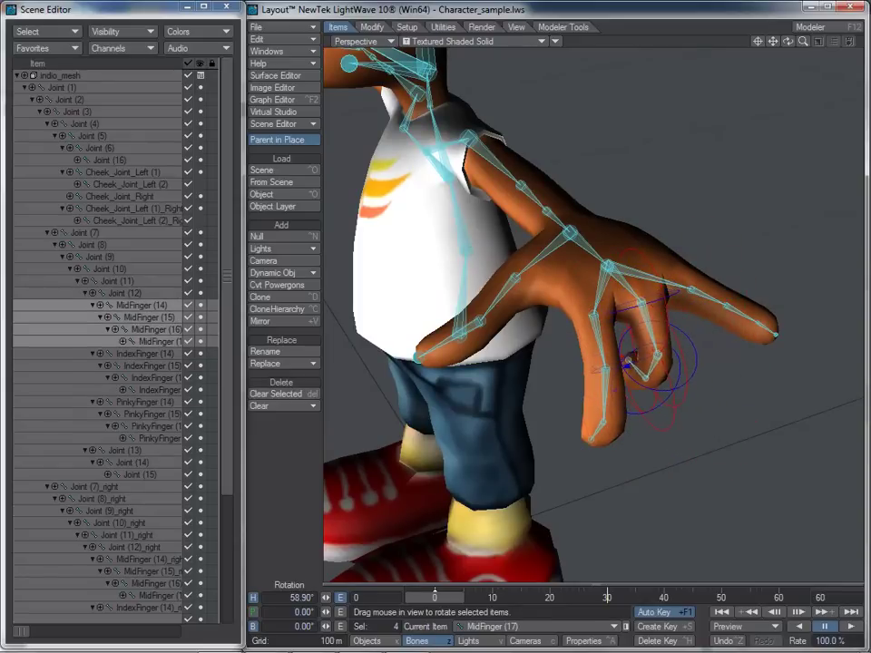
Select the whole PinkyFinger joint chain, switch off its pitch channel and bend the finger to a heading of about 23.9°.
{"action": "left_click", "coordinate": [694, 299]}
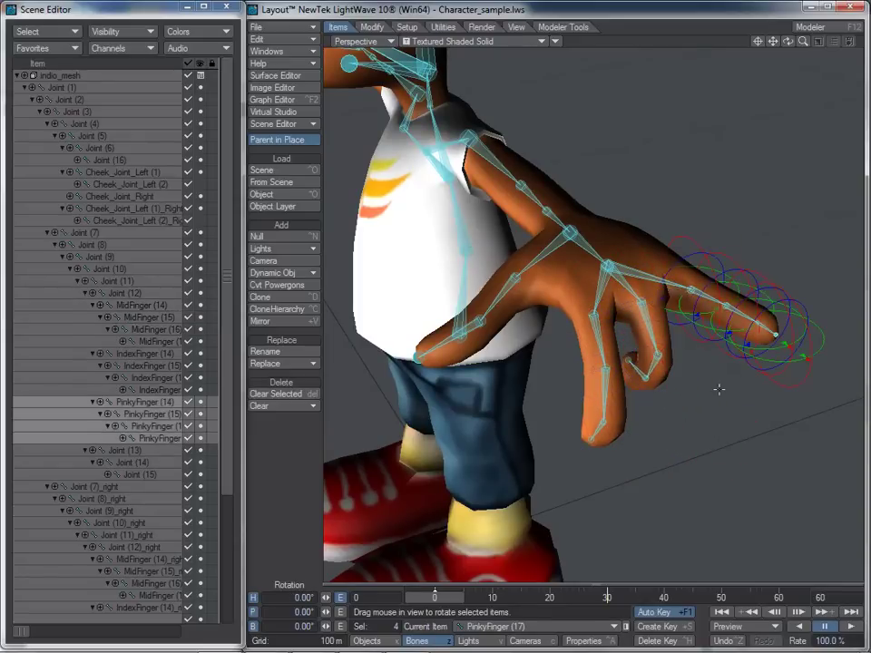
{"action": "left_click_drag", "start_coordinate": [718, 389], "coordinate": [736, 389], "text": "ctrl"}
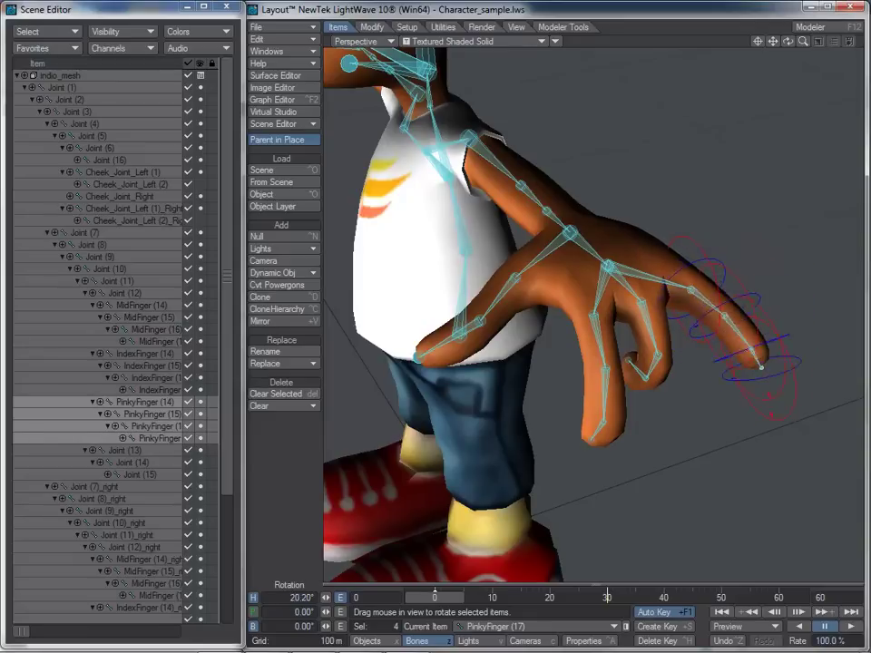
{"action": "left_click_drag", "start_coordinate": [582, 263], "coordinate": [508, 268]}
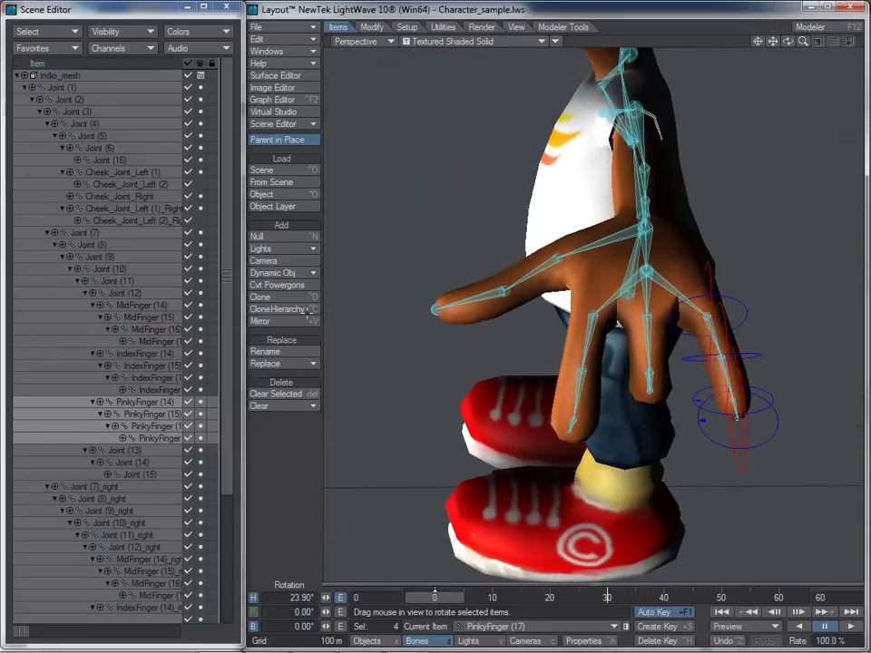
Lock the heading of the pinky finger joints, unlock their pitch, and rotate them to a pitch of about -1.9°.
{"action": "middle_click", "coordinate": [687, 436]}
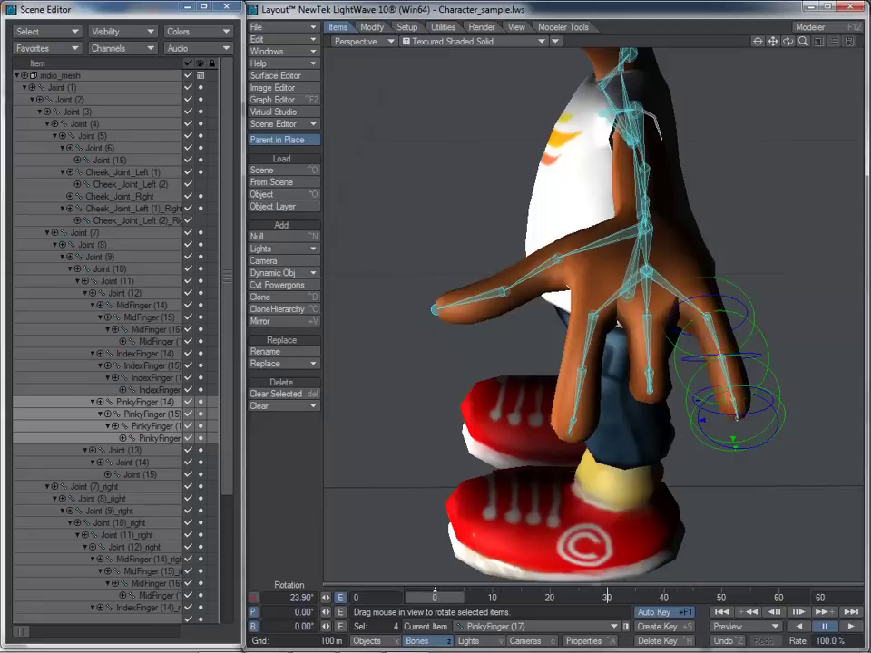
{"action": "left_click_drag", "start_coordinate": [849, 496], "coordinate": [826, 498], "text": "alt"}
{"action": "left_click_drag", "start_coordinate": [719, 458], "coordinate": [755, 450]}
{"action": "mouse_move", "coordinate": [534, 314]}
{"action": "left_mouse_down"}
{"action": "mouse_move", "coordinate": [522, 314]}
{"action": "mouse_move", "coordinate": [552, 313]}
{"action": "mouse_move", "coordinate": [526, 313]}
{"action": "left_mouse_up"}
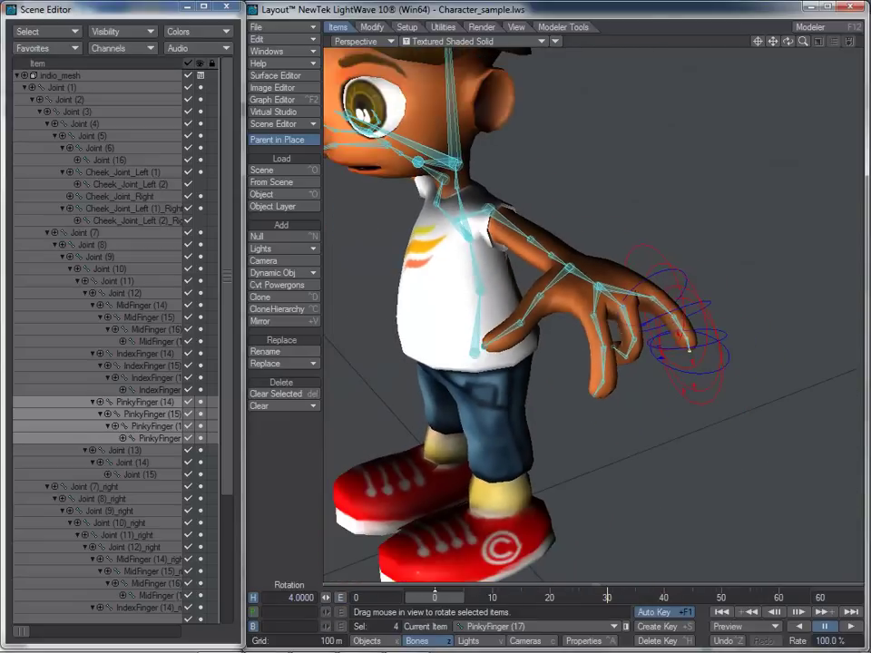
{"action": "left_click_drag", "start_coordinate": [338, 426], "coordinate": [392, 464], "text": "alt"}
{"action": "left_click_drag", "start_coordinate": [457, 397], "coordinate": [490, 317], "text": "alt"}
{"action": "left_click_drag", "start_coordinate": [462, 417], "coordinate": [444, 421], "text": "alt"}
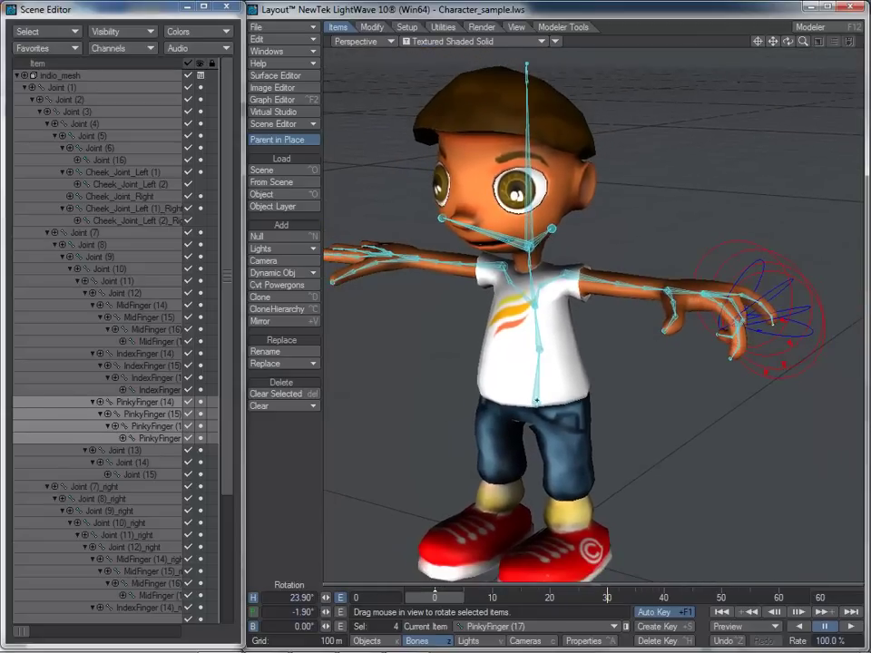
Select all the character's bones, switch their pitch channel on and rotate them together slightly.
{"action": "key", "text": "ctrl+a"}
{"action": "key", "text": "F6"}
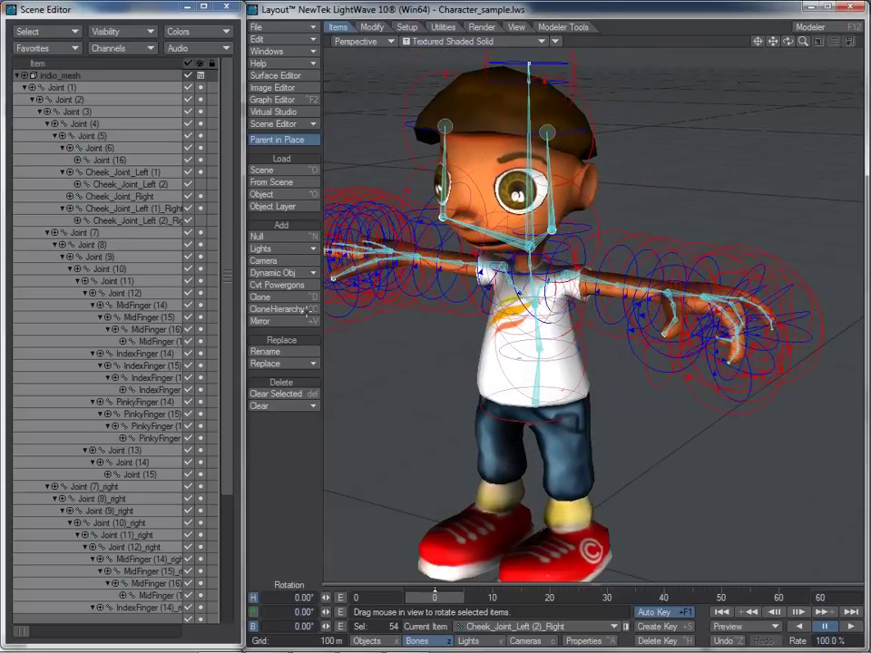
{"action": "left_click", "coordinate": [253, 612]}
{"action": "mouse_move", "coordinate": [647, 432]}
{"action": "left_mouse_down"}
{"action": "mouse_move", "coordinate": [648, 365]}
{"action": "mouse_move", "coordinate": [648, 429]}
{"action": "left_mouse_up"}
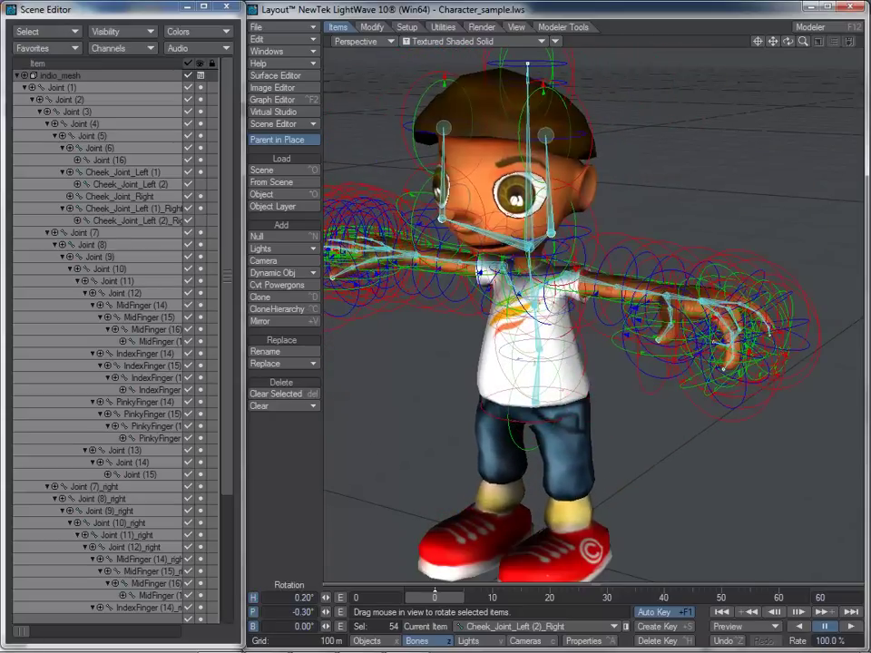